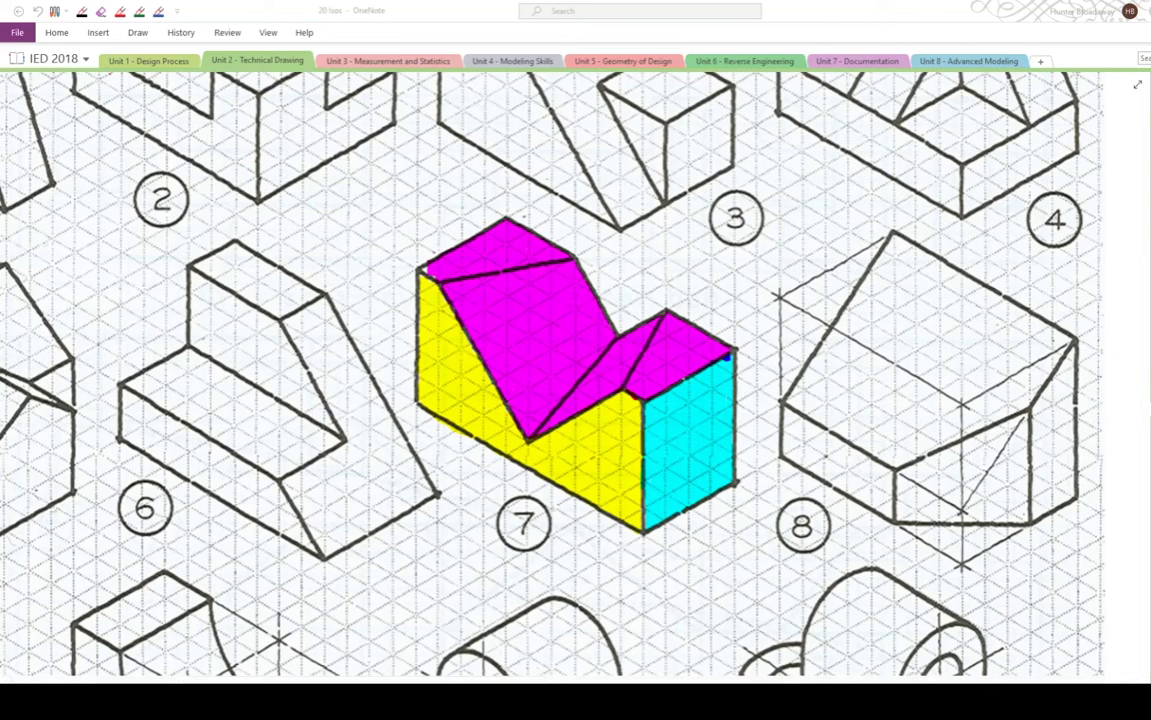
Choose red ink and mark a tick at the yellow face's left corner on figure 7
{"action": "left_click", "coordinate": [120, 14]}
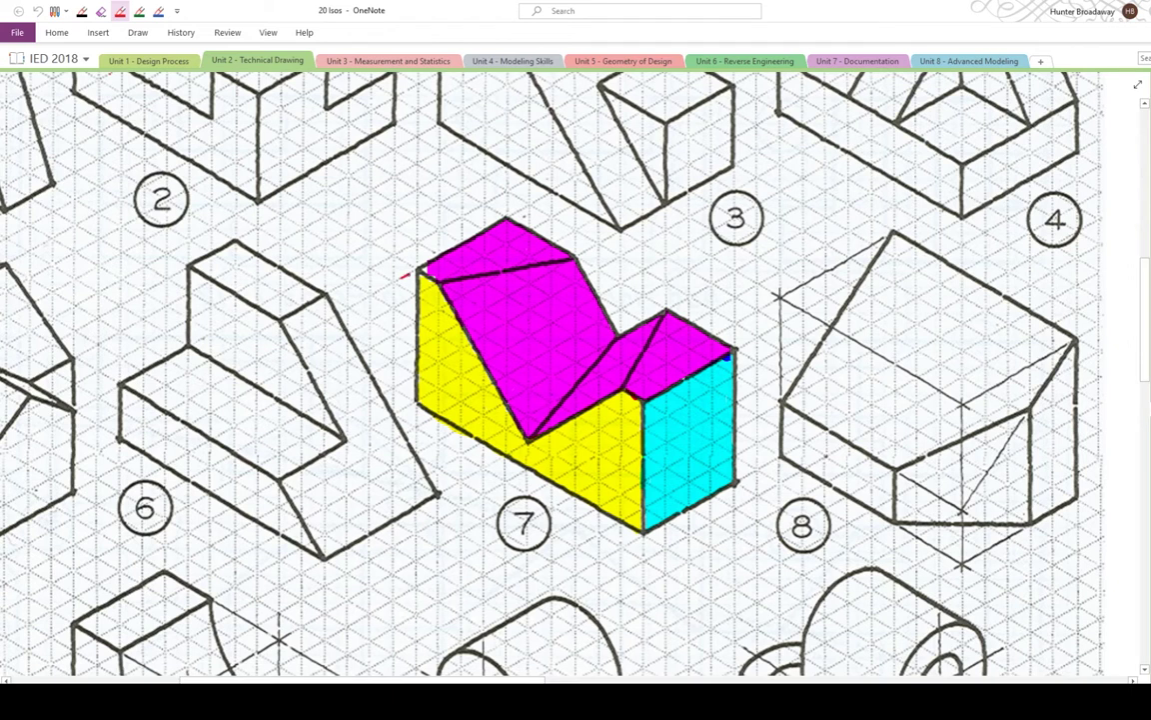
{"action": "left_click_drag", "start_coordinate": [411, 404], "coordinate": [400, 411]}
Add red corner ticks and write height 5, length 10 and depth 4 on figure 7
{"action": "mouse_move", "coordinate": [644, 538]}
{"action": "left_mouse_down"}
{"action": "mouse_move", "coordinate": [633, 544]}
{"action": "mouse_move", "coordinate": [656, 543]}
{"action": "left_mouse_up"}
{"action": "left_click_drag", "start_coordinate": [745, 488], "coordinate": [755, 492]}
{"action": "mouse_move", "coordinate": [392, 323]}
{"action": "left_mouse_down"}
{"action": "mouse_move", "coordinate": [389, 348]}
{"action": "mouse_move", "coordinate": [403, 323]}
{"action": "left_mouse_up"}
{"action": "left_click_drag", "start_coordinate": [479, 468], "coordinate": [489, 473]}
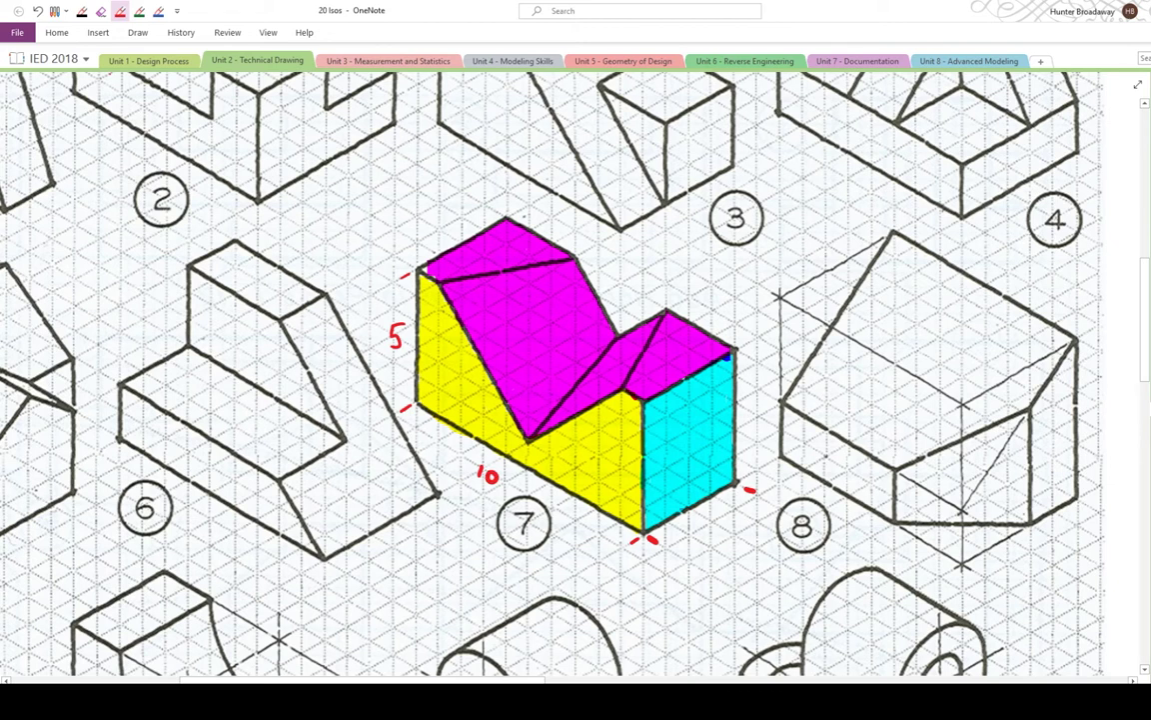
{"action": "left_click_drag", "start_coordinate": [702, 515], "coordinate": [710, 527]}
{"action": "left_click_drag", "start_coordinate": [707, 516], "coordinate": [706, 535]}
Draw a red dashed line along the back top edge and label it 4
{"action": "mouse_move", "coordinate": [598, 274]}
{"action": "left_mouse_down"}
{"action": "mouse_move", "coordinate": [659, 306]}
{"action": "mouse_move", "coordinate": [621, 291]}
{"action": "mouse_move", "coordinate": [619, 333]}
{"action": "left_mouse_up"}
{"action": "left_click_drag", "start_coordinate": [638, 272], "coordinate": [632, 314]}
{"action": "left_click", "coordinate": [82, 11]}
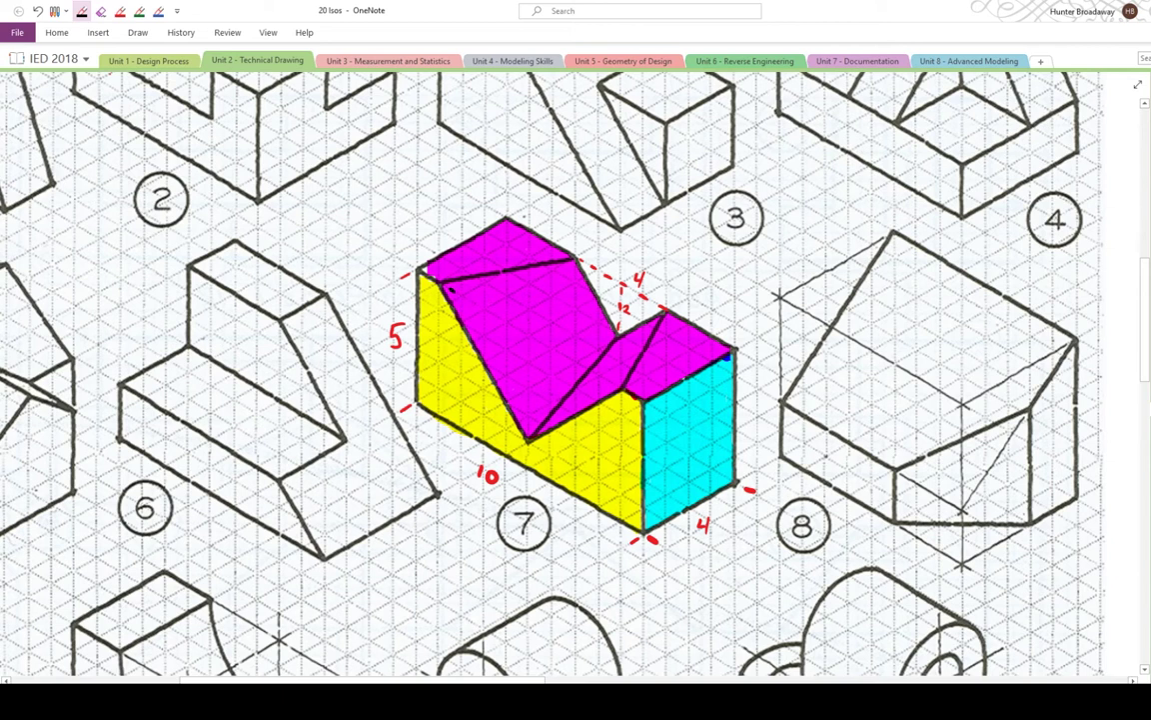
Draw black dashed hidden lines across the magenta face and down the notch, labelled 4
{"action": "left_click", "coordinate": [473, 302]}
{"action": "left_click", "coordinate": [518, 325]}
{"action": "left_click", "coordinate": [562, 353]}
{"action": "left_click_drag", "start_coordinate": [603, 378], "coordinate": [615, 384]}
{"action": "left_click_drag", "start_coordinate": [533, 343], "coordinate": [533, 374]}
{"action": "left_click_drag", "start_coordinate": [532, 384], "coordinate": [528, 434]}
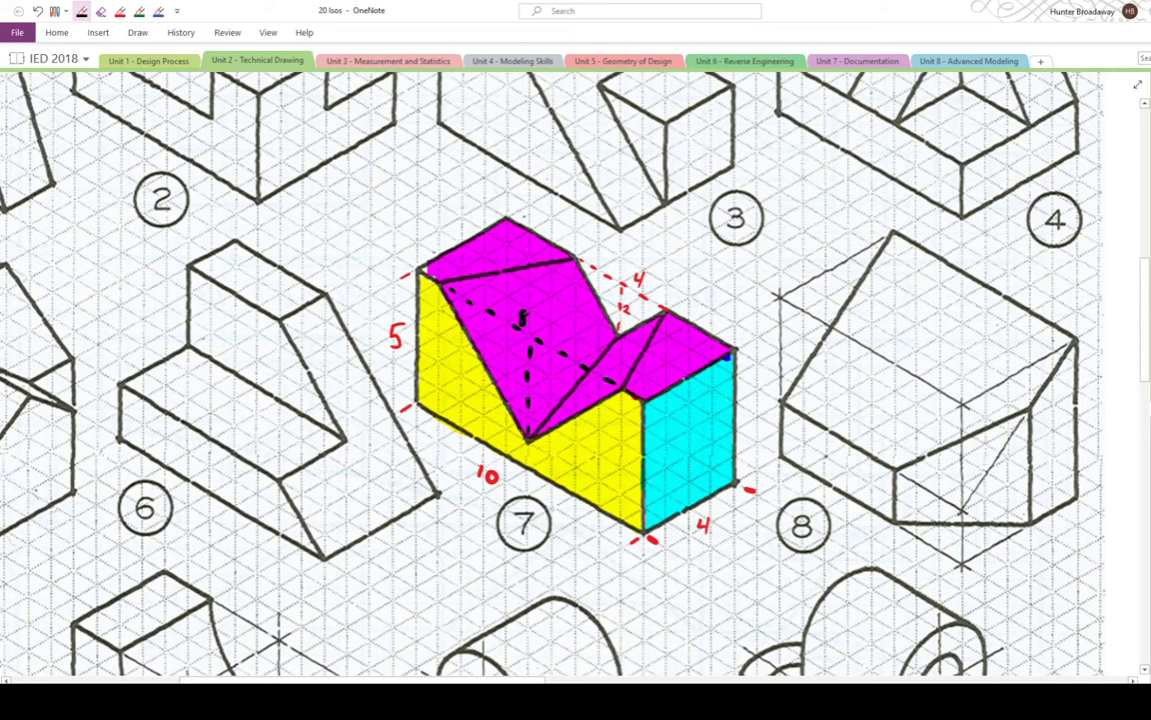
{"action": "left_click_drag", "start_coordinate": [539, 366], "coordinate": [542, 385]}
{"action": "key", "text": "Escape"}
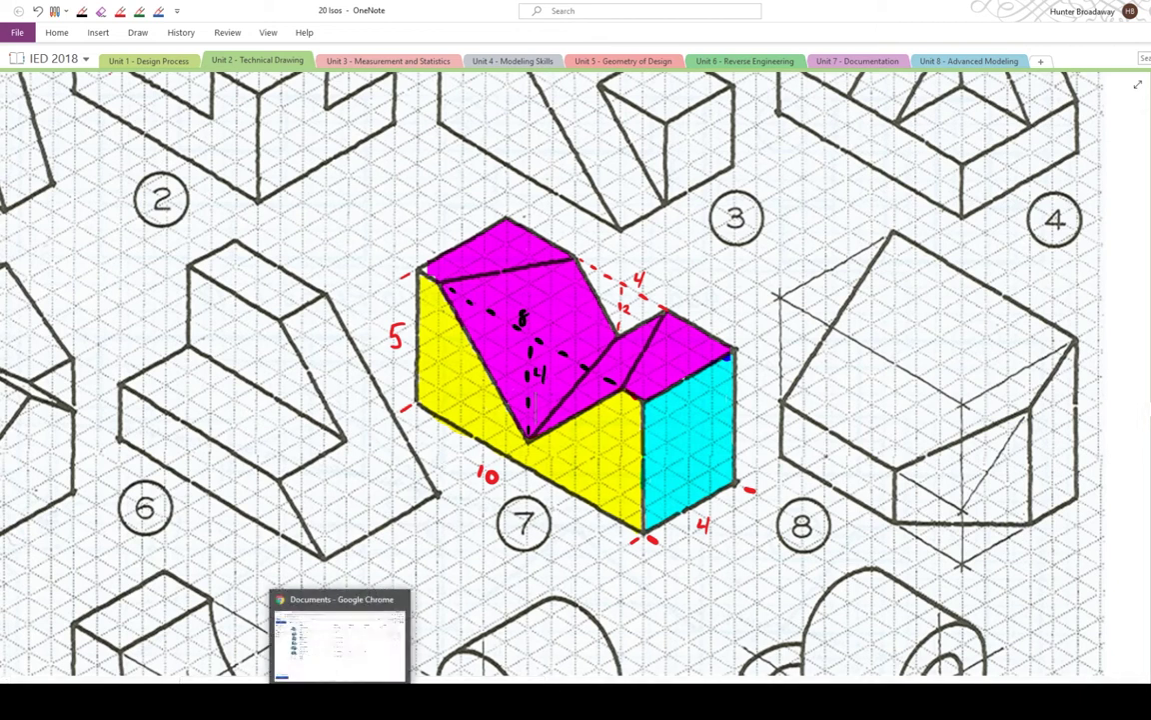
Create a new Onshape document named '20 Isos Number 7'
{"action": "left_click", "coordinate": [339, 700]}
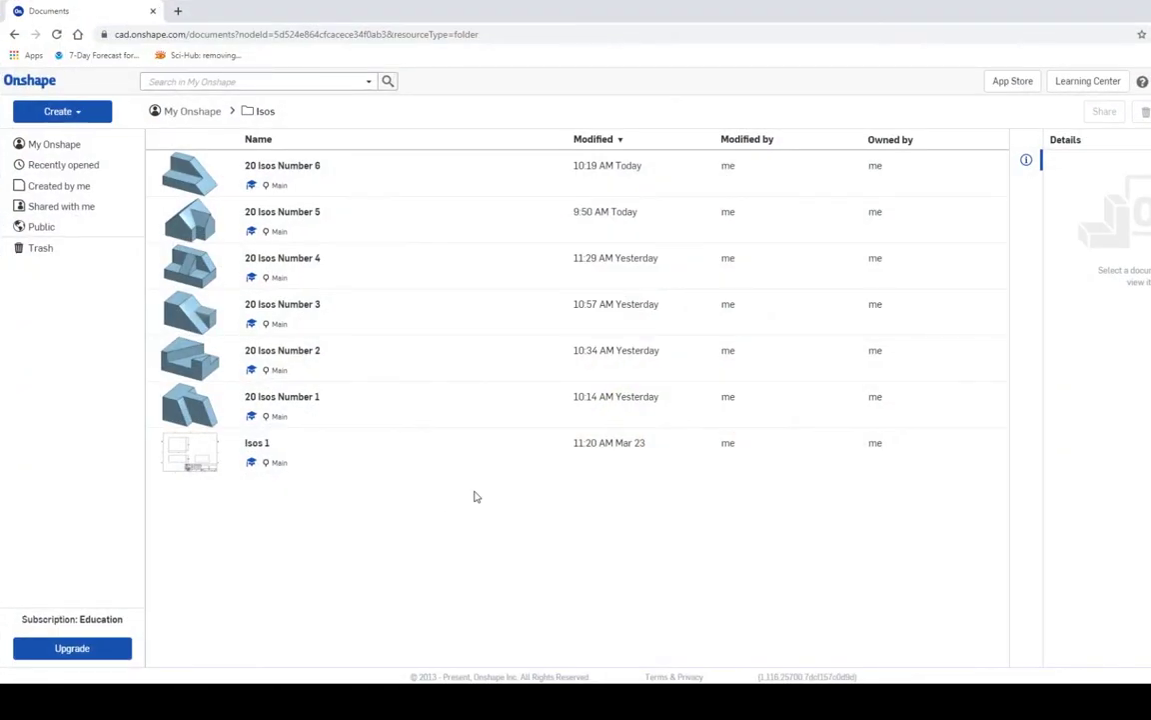
{"action": "left_click", "coordinate": [64, 115]}
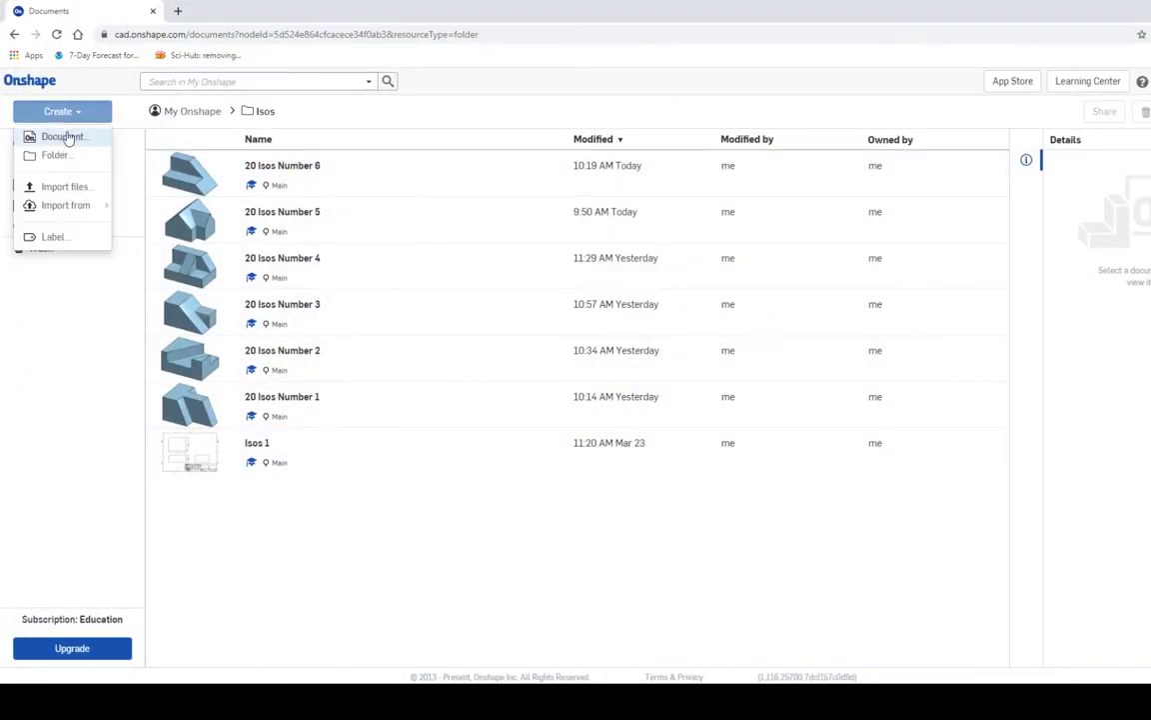
{"action": "left_click", "coordinate": [60, 135]}
{"action": "type", "text": "20"}
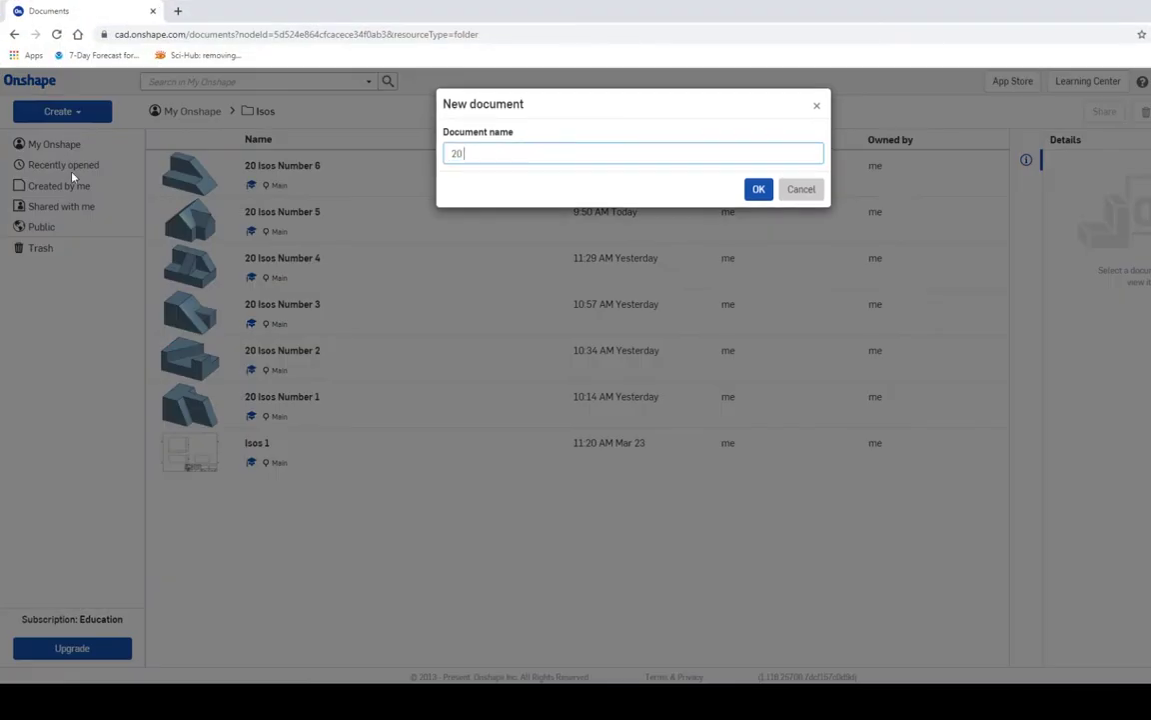
{"action": "type", "text": " Isos Numb"}
{"action": "type", "text": "er 7"}
{"action": "left_click", "coordinate": [758, 188]}
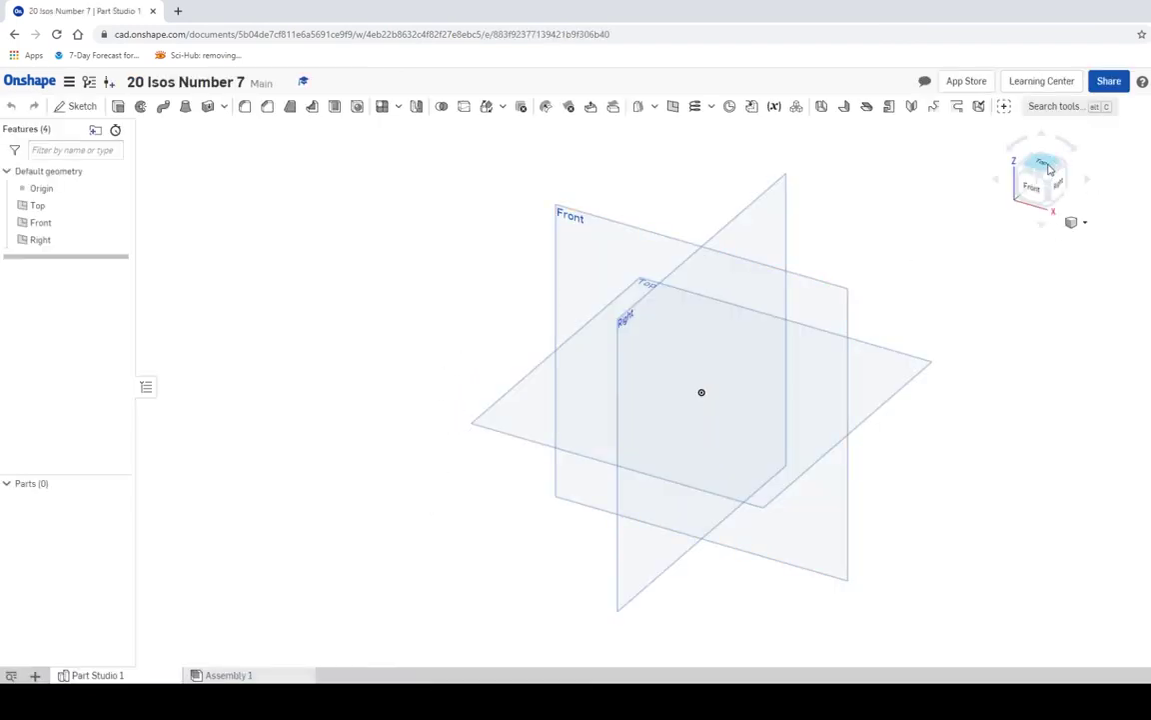
Start a sketch on the Top plane, viewed straight down
{"action": "left_click", "coordinate": [77, 107]}
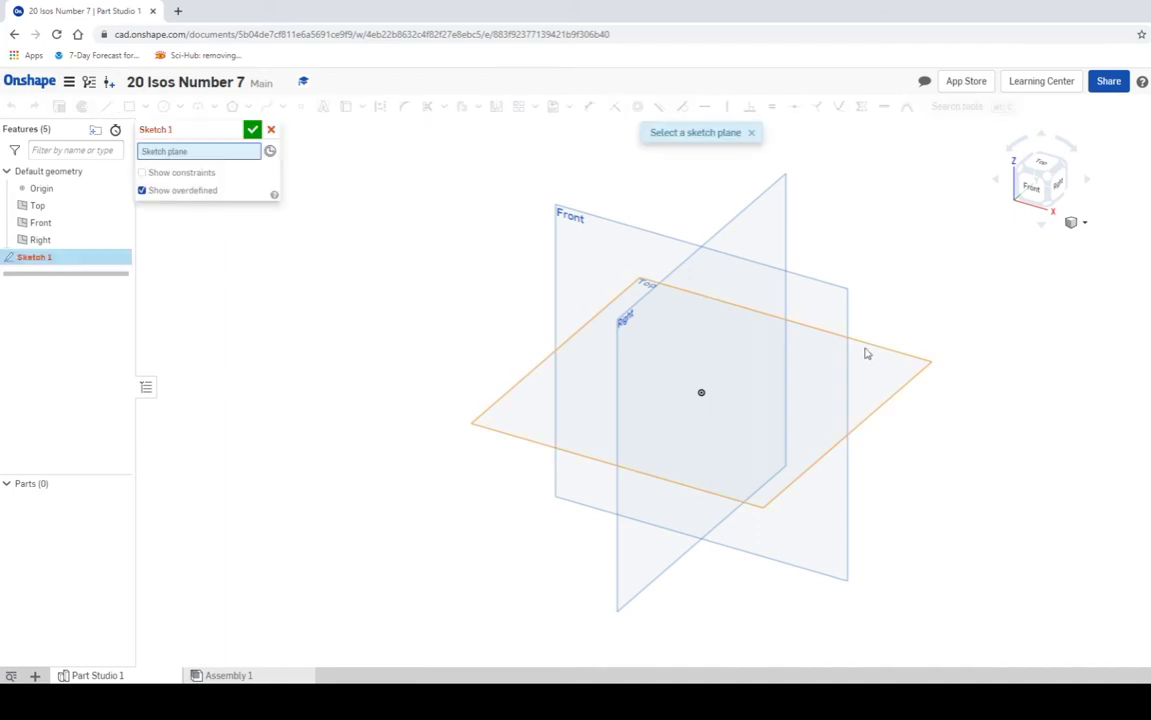
{"action": "left_click", "coordinate": [886, 363]}
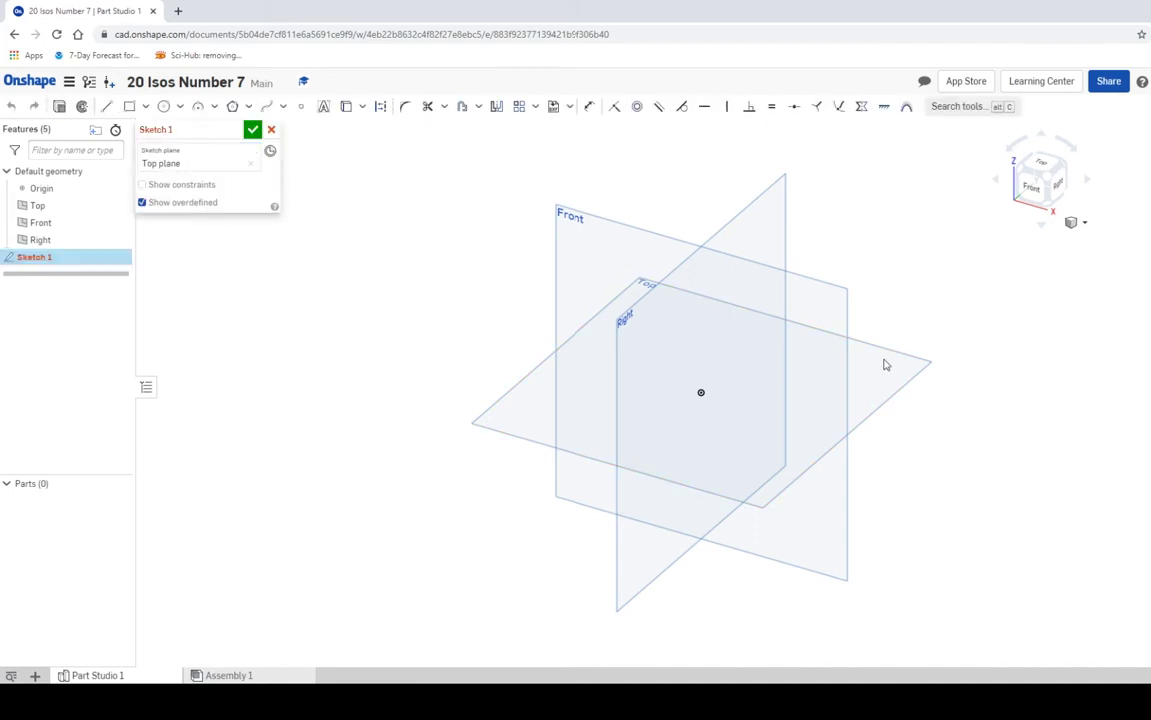
{"action": "left_click", "coordinate": [1043, 175]}
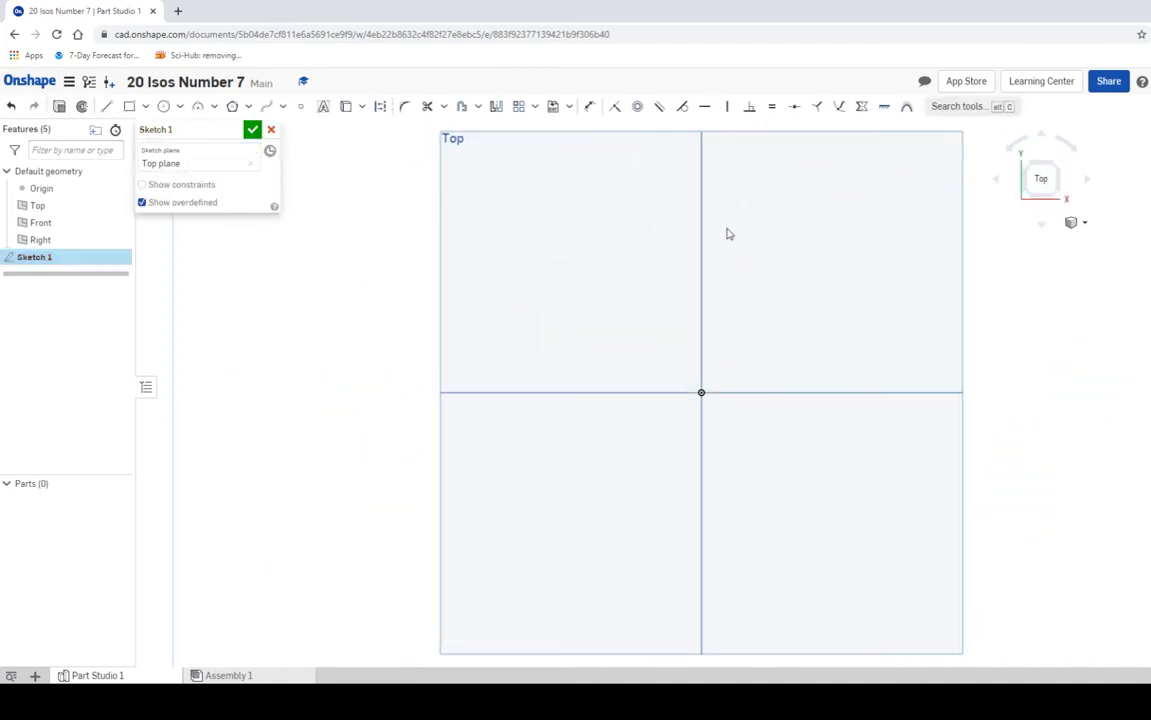
{"action": "middle_click_drag", "start_coordinate": [817, 244], "coordinate": [658, 303]}
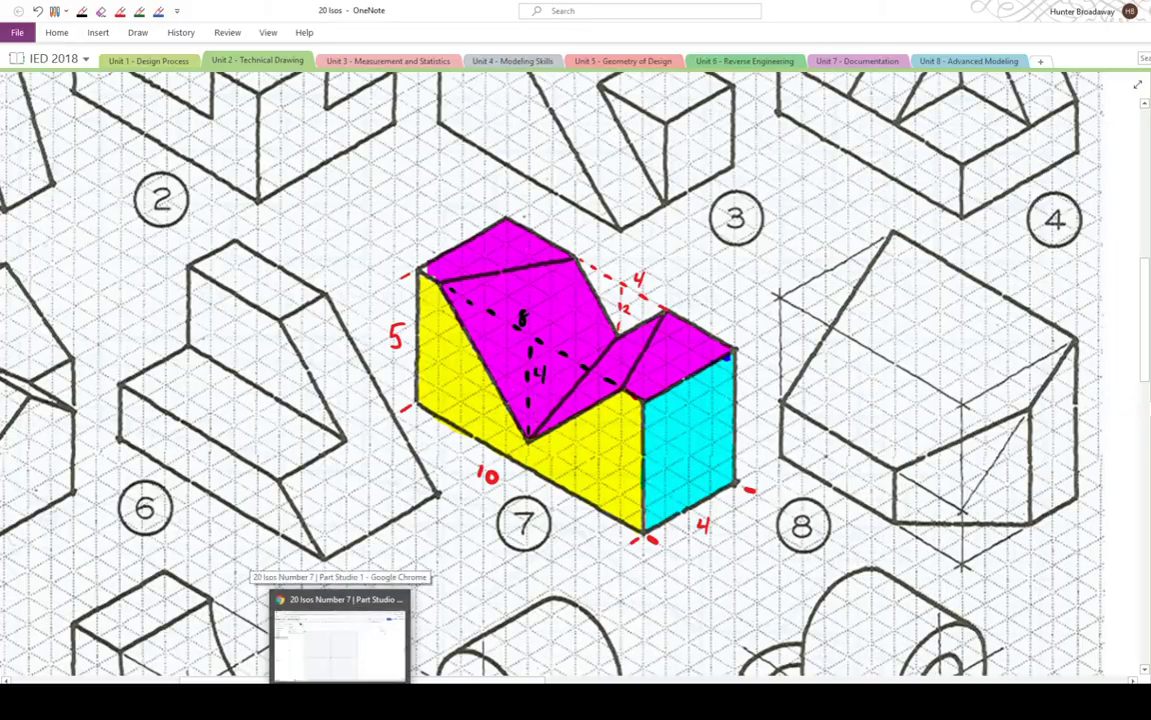
{"action": "left_click", "coordinate": [359, 610]}
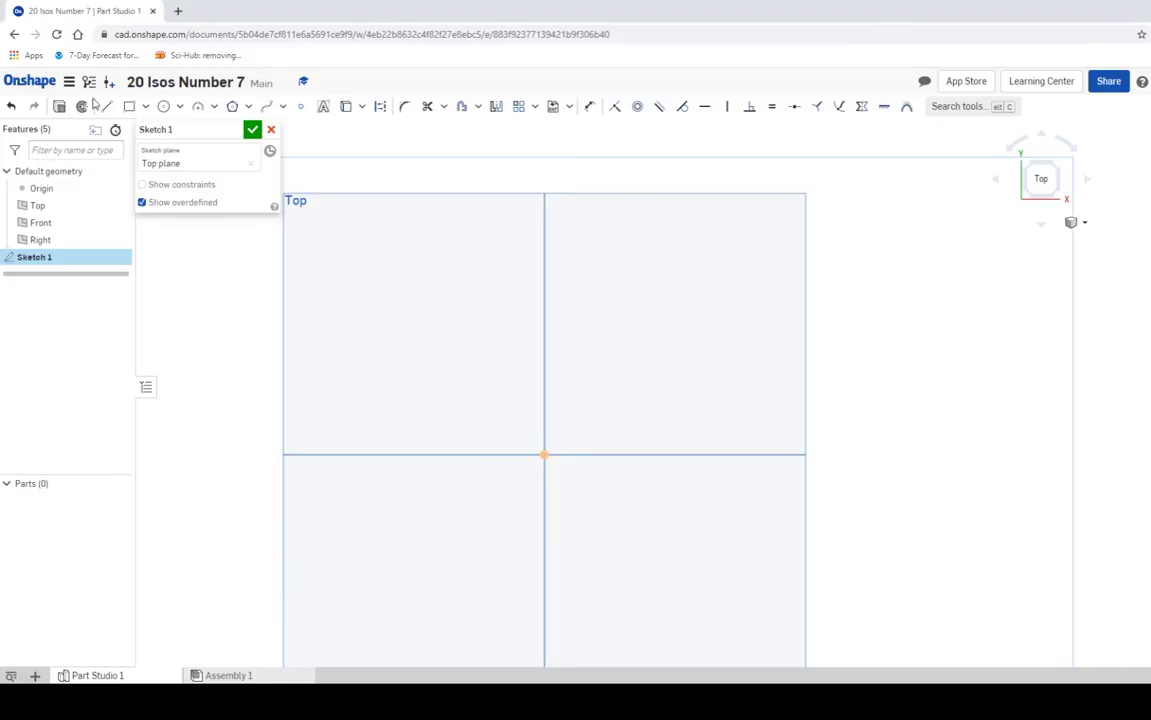
Draw a 10 by 4 corner rectangle and finish Sketch 1
{"action": "left_click", "coordinate": [130, 108]}
{"action": "left_click", "coordinate": [444, 367]}
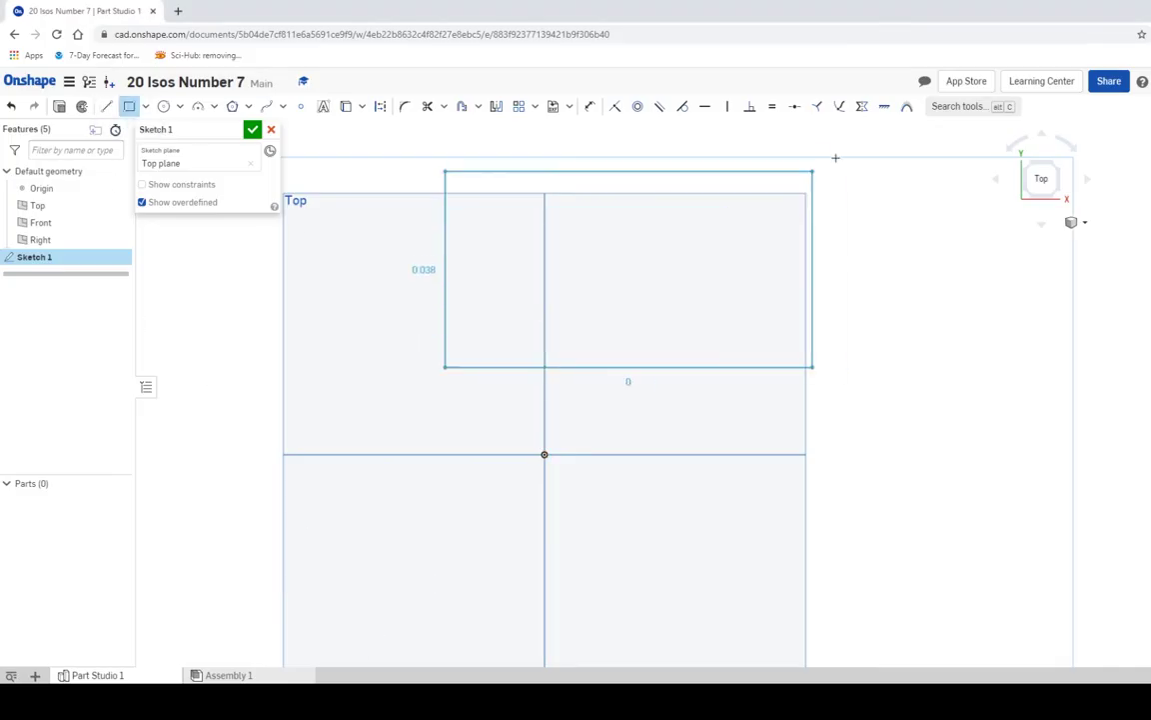
{"action": "left_click", "coordinate": [838, 156]}
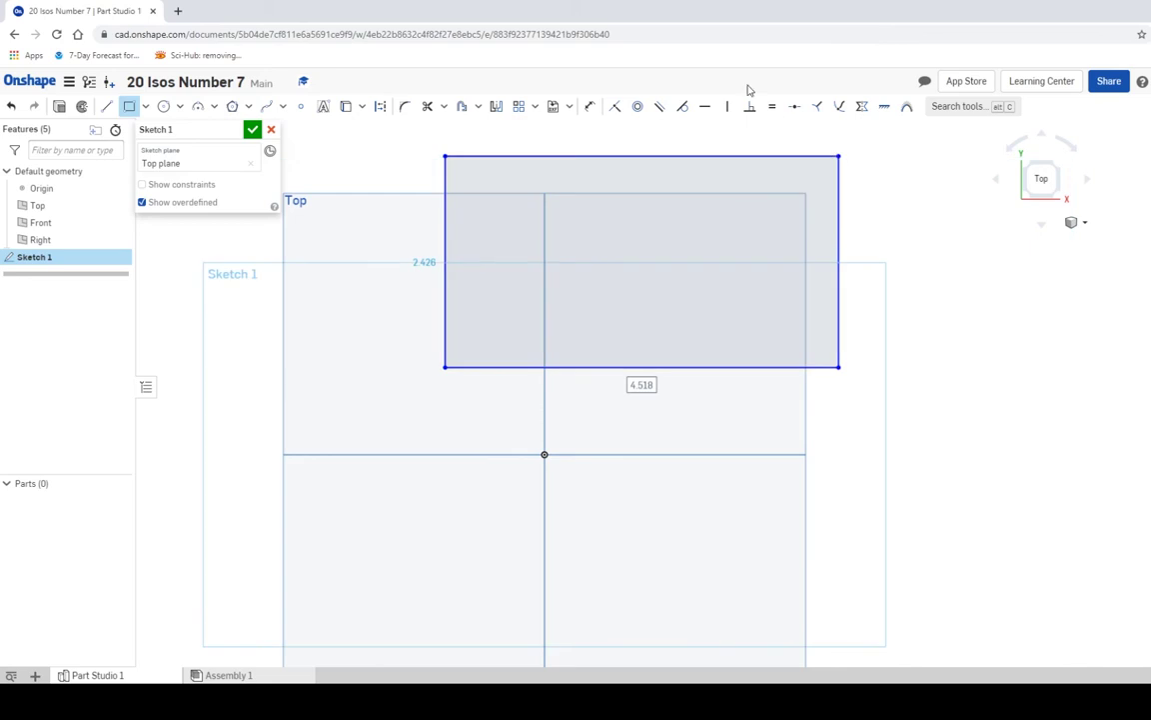
{"action": "type", "text": "10"}
{"action": "key", "text": "Tab"}
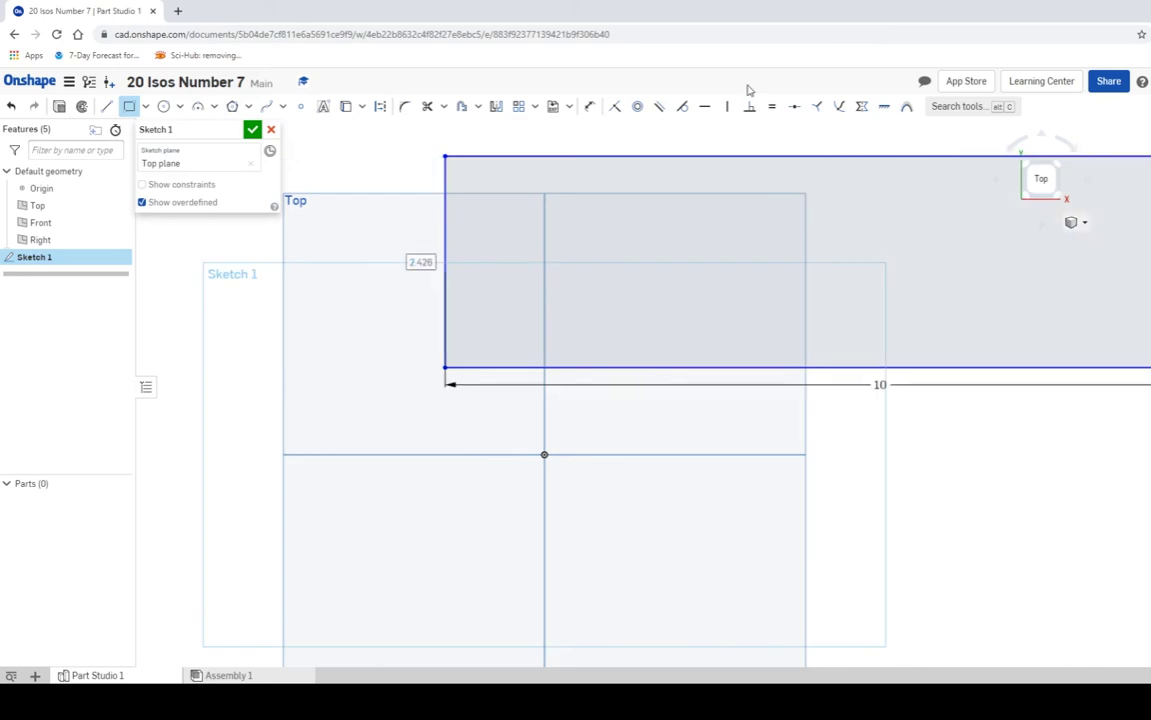
{"action": "type", "text": "4"}
{"action": "key", "text": "Return"}
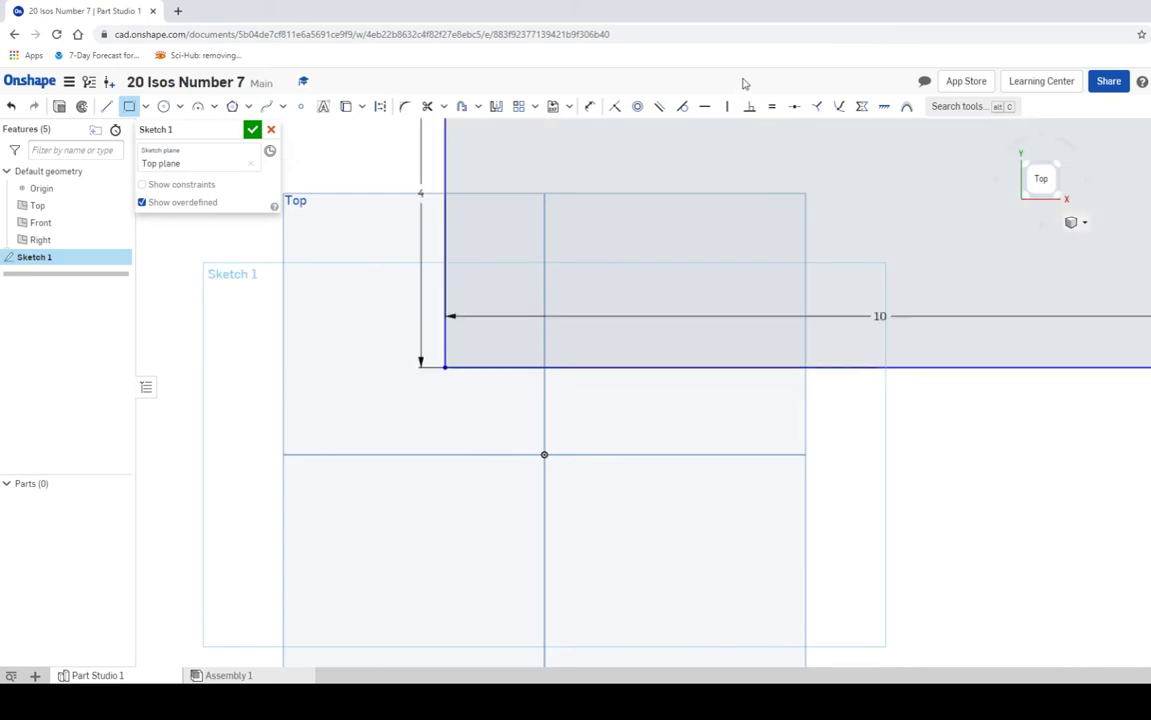
{"action": "scroll", "coordinate": [901, 262], "scroll_direction": "down", "scroll_amount": 3}
{"action": "middle_click_drag", "start_coordinate": [901, 262], "coordinate": [689, 390]}
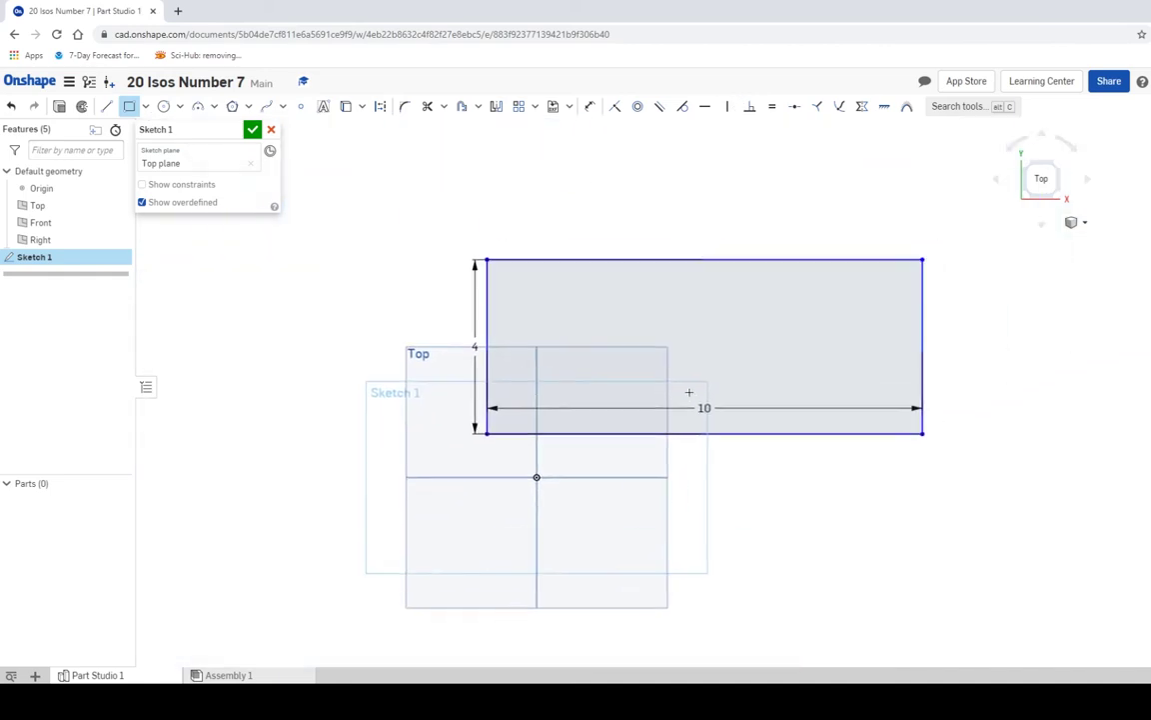
{"action": "scroll", "coordinate": [679, 395], "scroll_direction": "up", "scroll_amount": 1}
{"action": "left_click", "coordinate": [253, 129]}
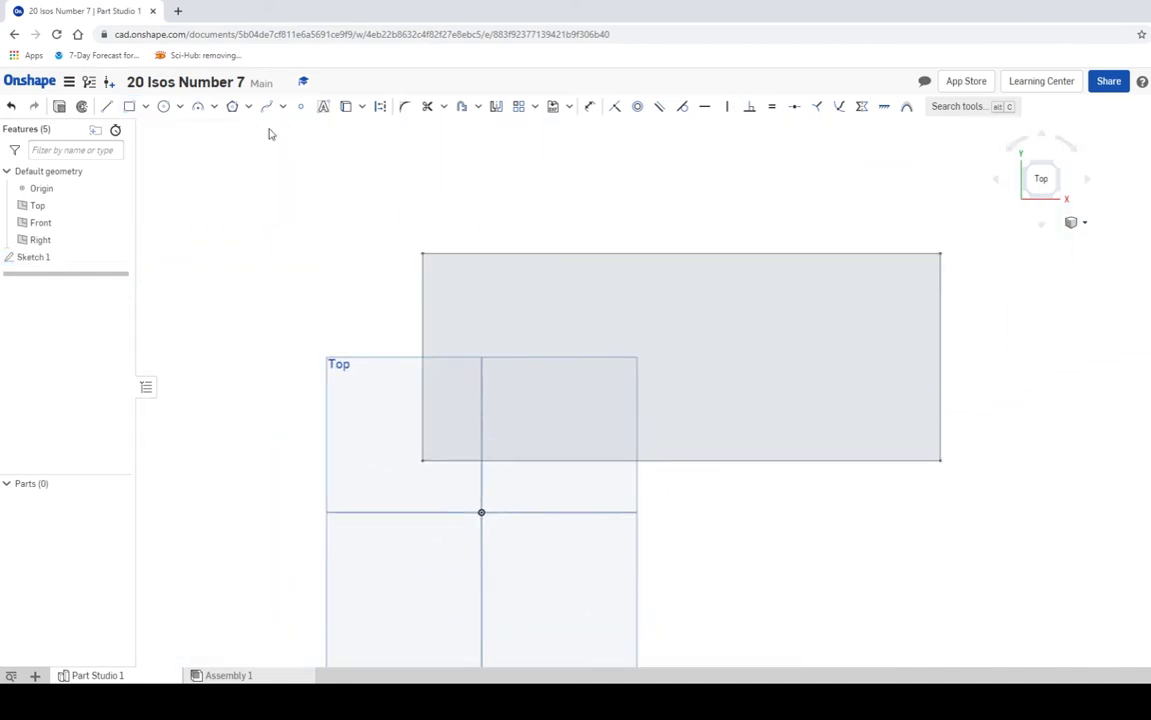
Extrude the 10 by 4 rectangle to a depth of 5 in
{"action": "left_click", "coordinate": [1063, 198]}
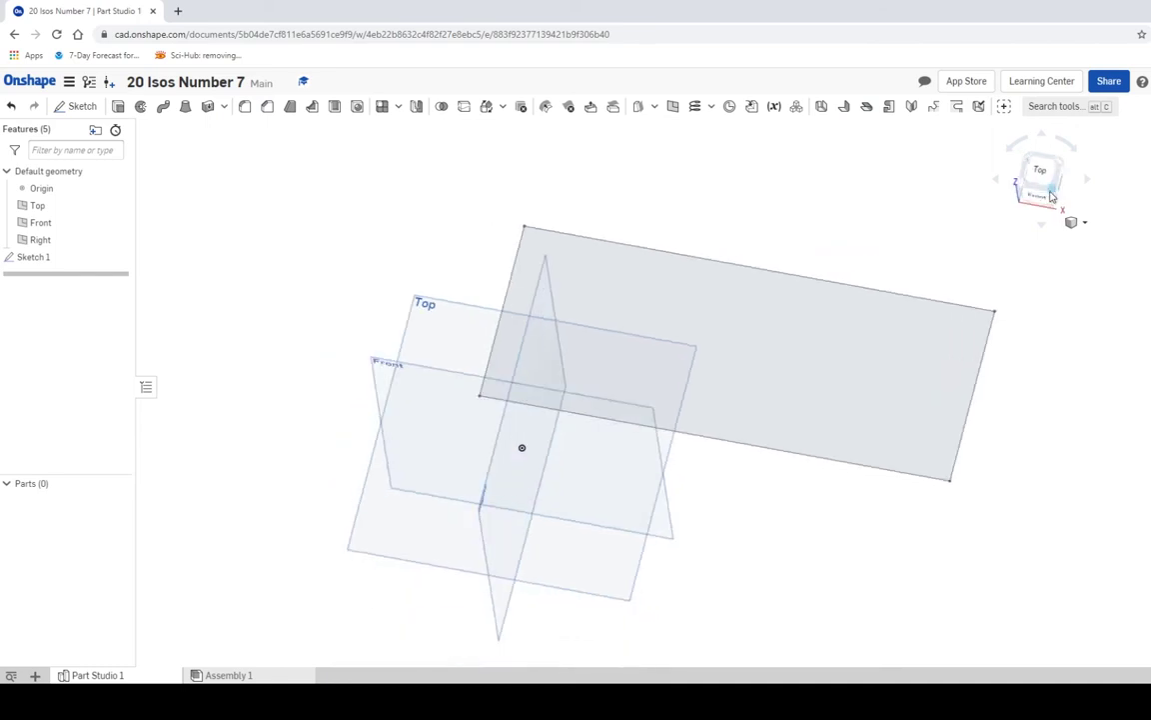
{"action": "mouse_move", "coordinate": [717, 225]}
{"action": "middle_mouse_down"}
{"action": "mouse_move", "coordinate": [671, 296]}
{"action": "mouse_move", "coordinate": [574, 278]}
{"action": "middle_mouse_up"}
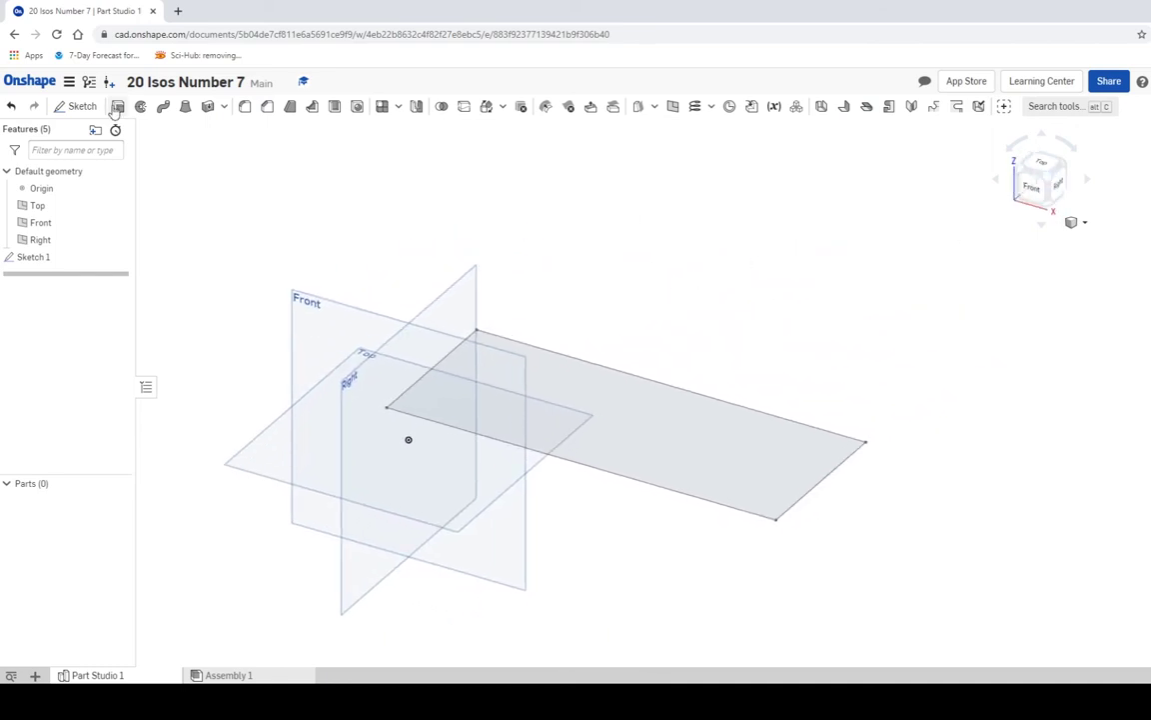
{"action": "left_click", "coordinate": [118, 105]}
{"action": "left_click", "coordinate": [714, 430]}
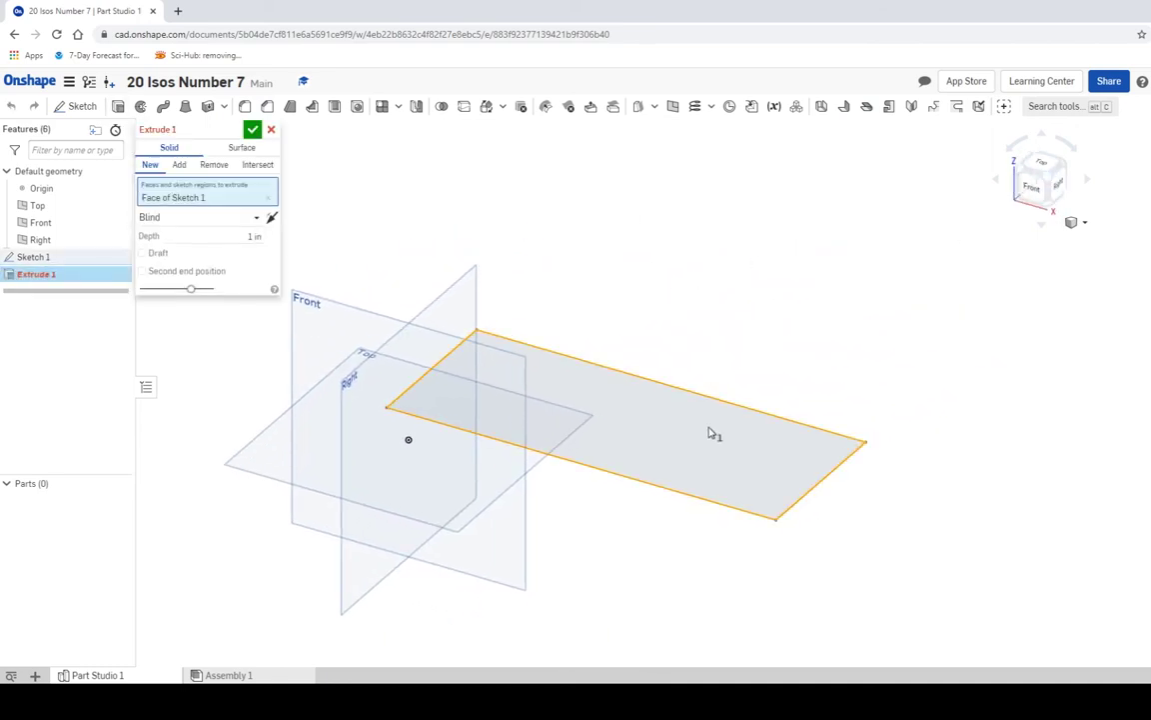
{"action": "left_click", "coordinate": [234, 234]}
{"action": "type", "text": "5"}
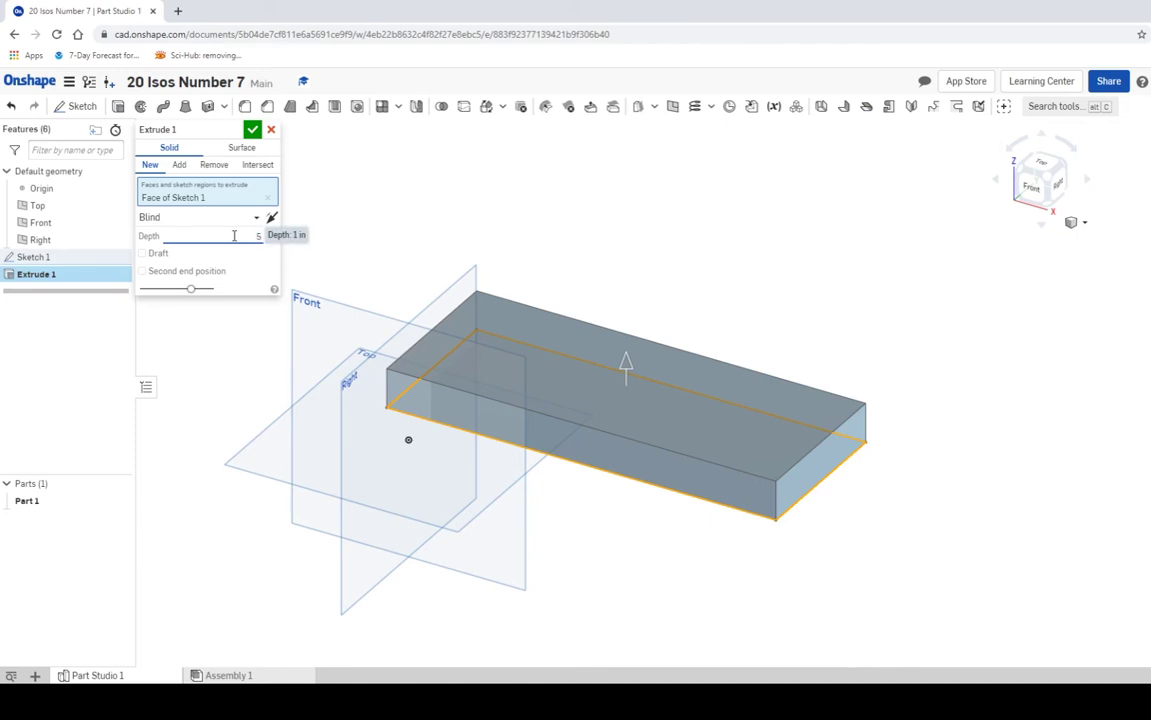
{"action": "key", "text": "Return"}
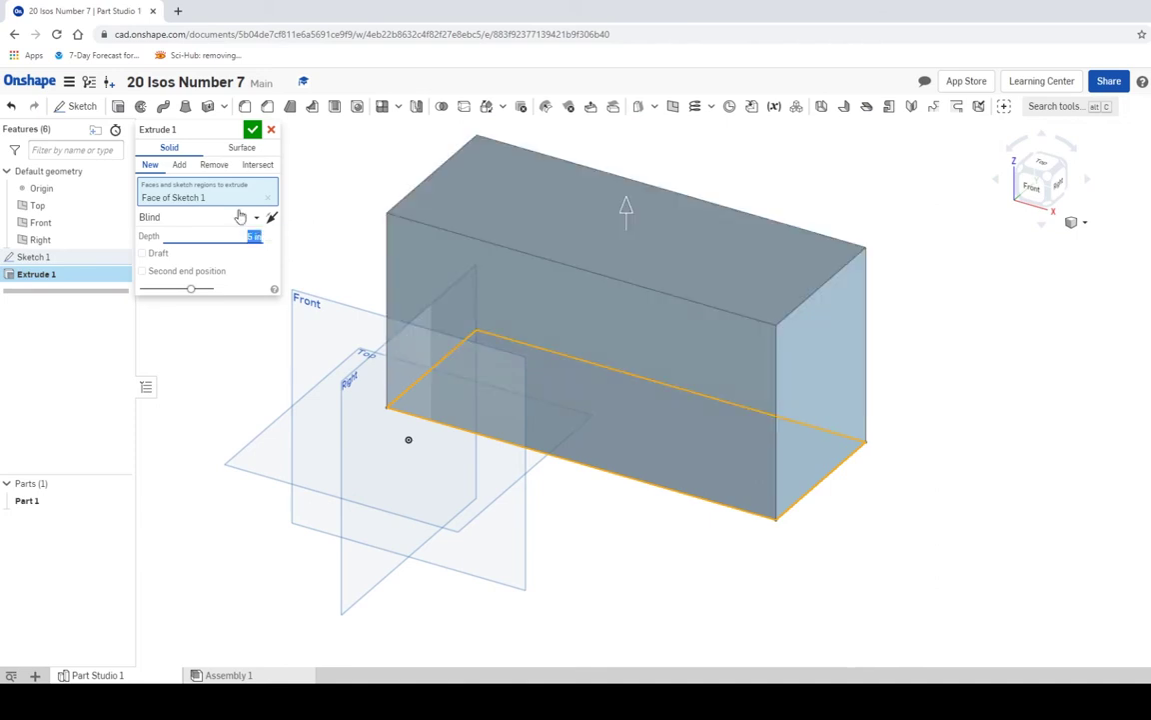
{"action": "left_click", "coordinate": [252, 129]}
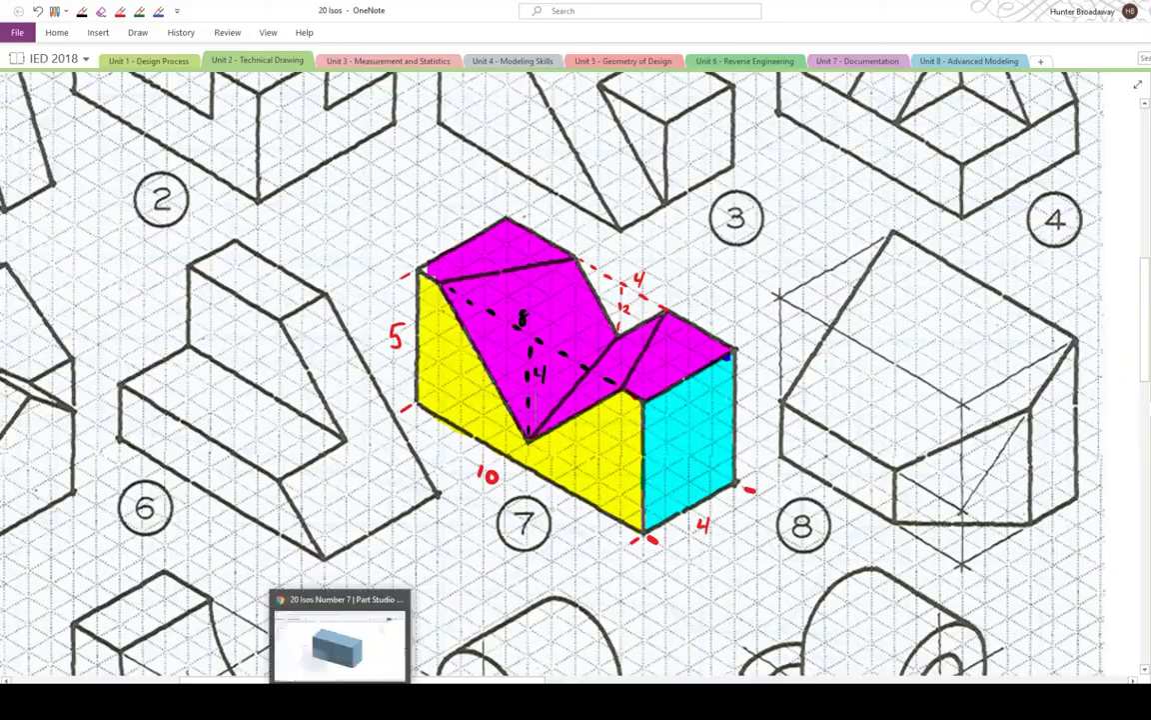
{"action": "left_click", "coordinate": [340, 640]}
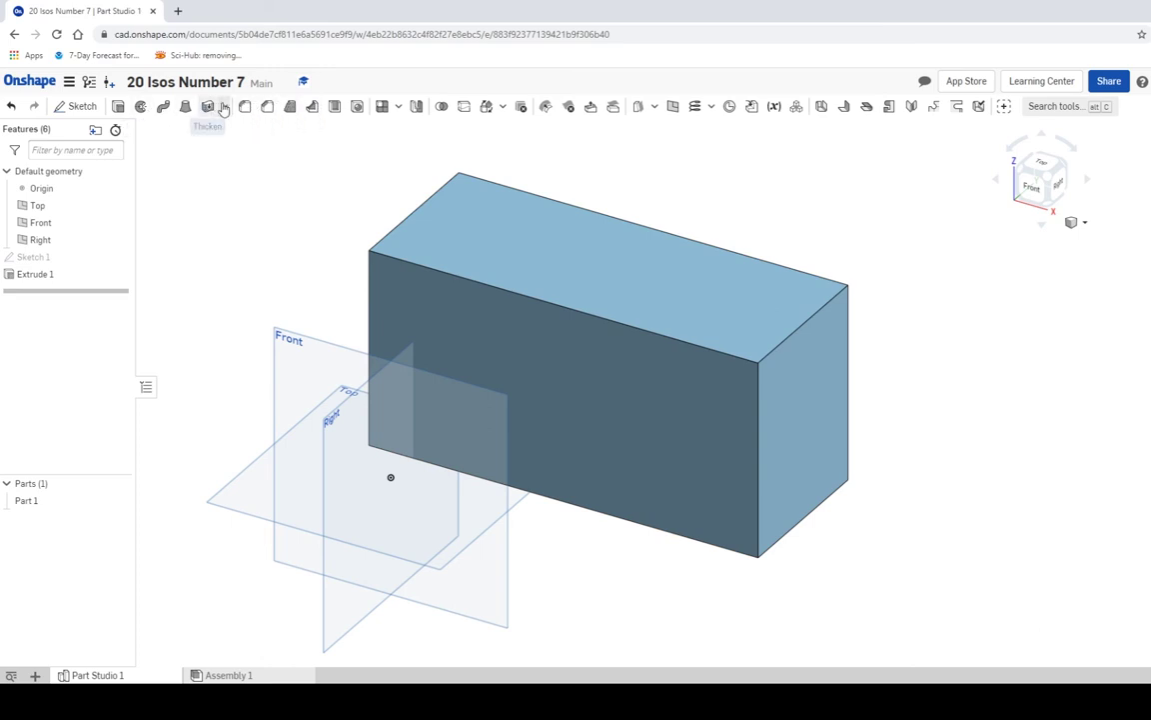
{"action": "left_click", "coordinate": [225, 105]}
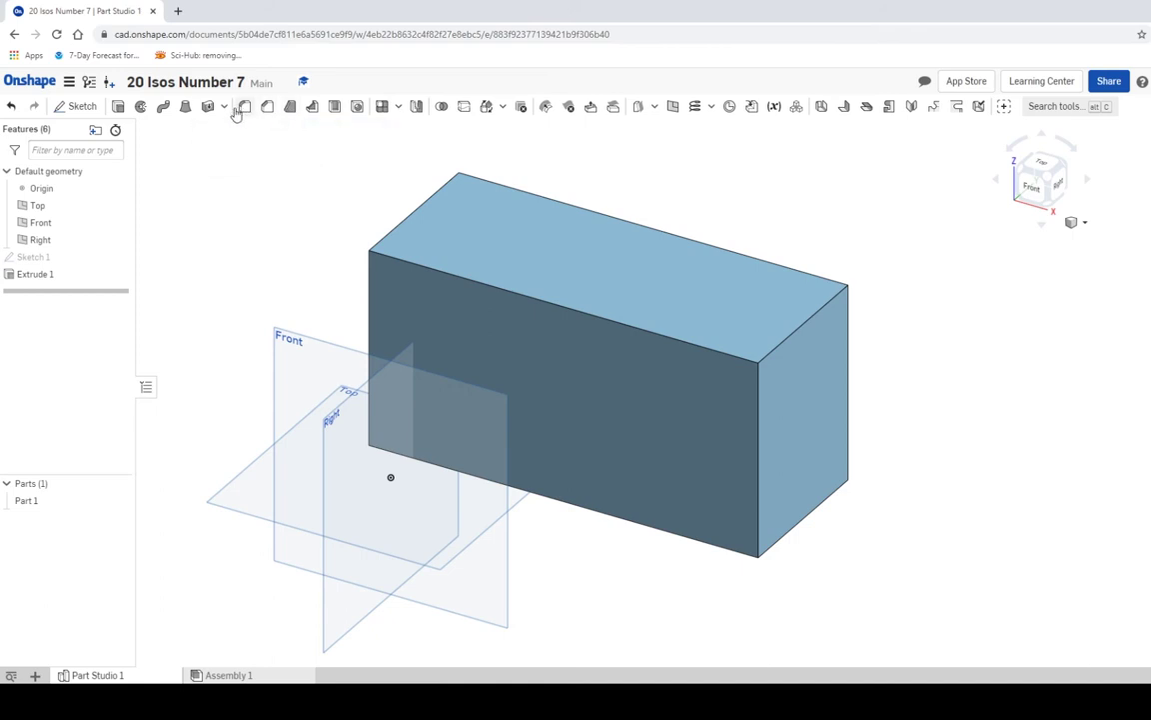
{"action": "left_click", "coordinate": [225, 108]}
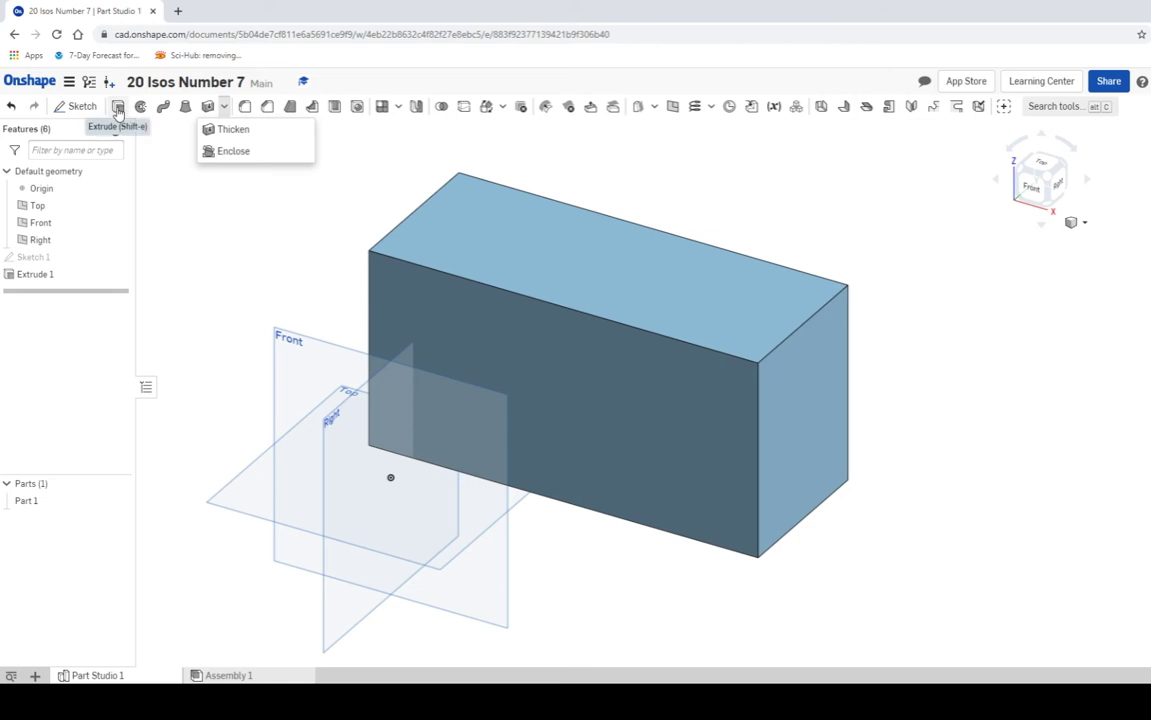
{"action": "key", "text": "f"}
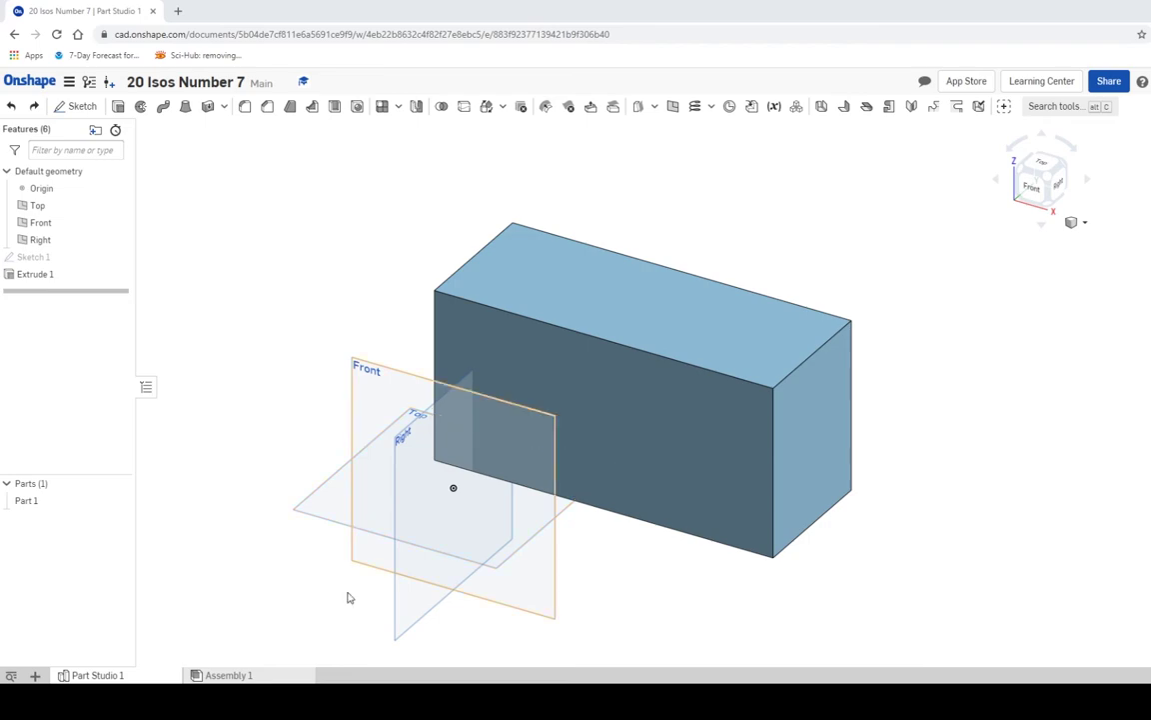
{"action": "key", "text": "alt+Tab"}
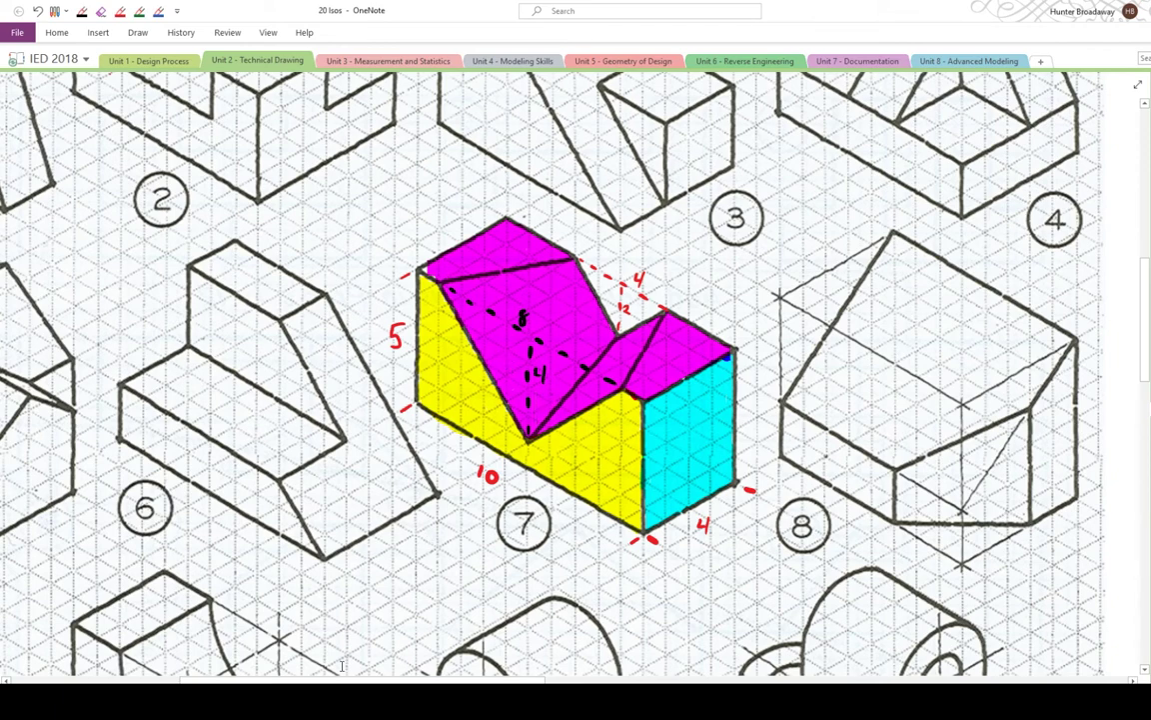
{"action": "key", "text": "alt+Tab"}
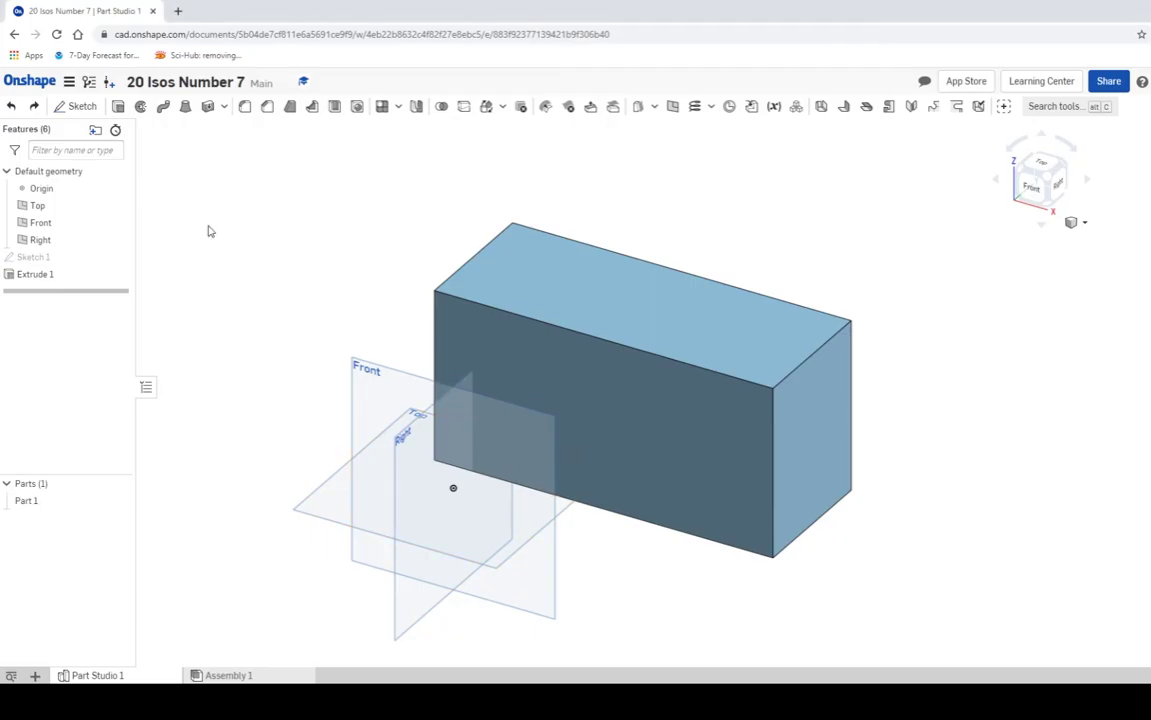
Start a sketch on the block's front face, viewed straight on
{"action": "left_click", "coordinate": [82, 106]}
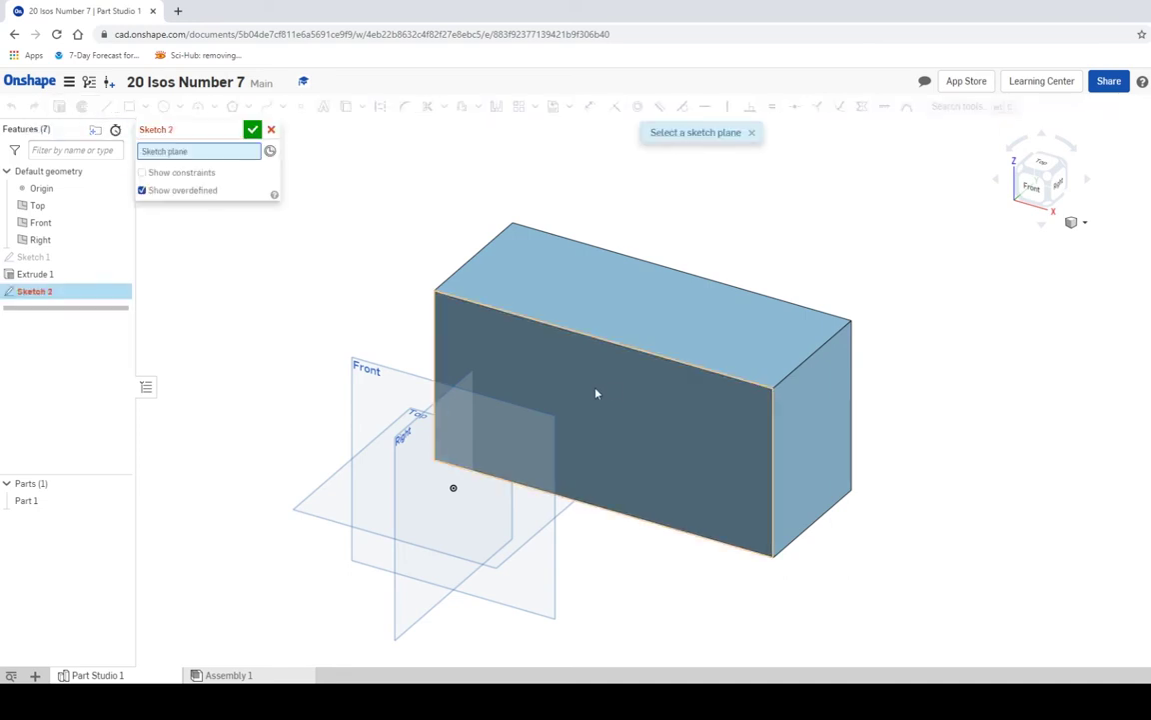
{"action": "left_click", "coordinate": [596, 392]}
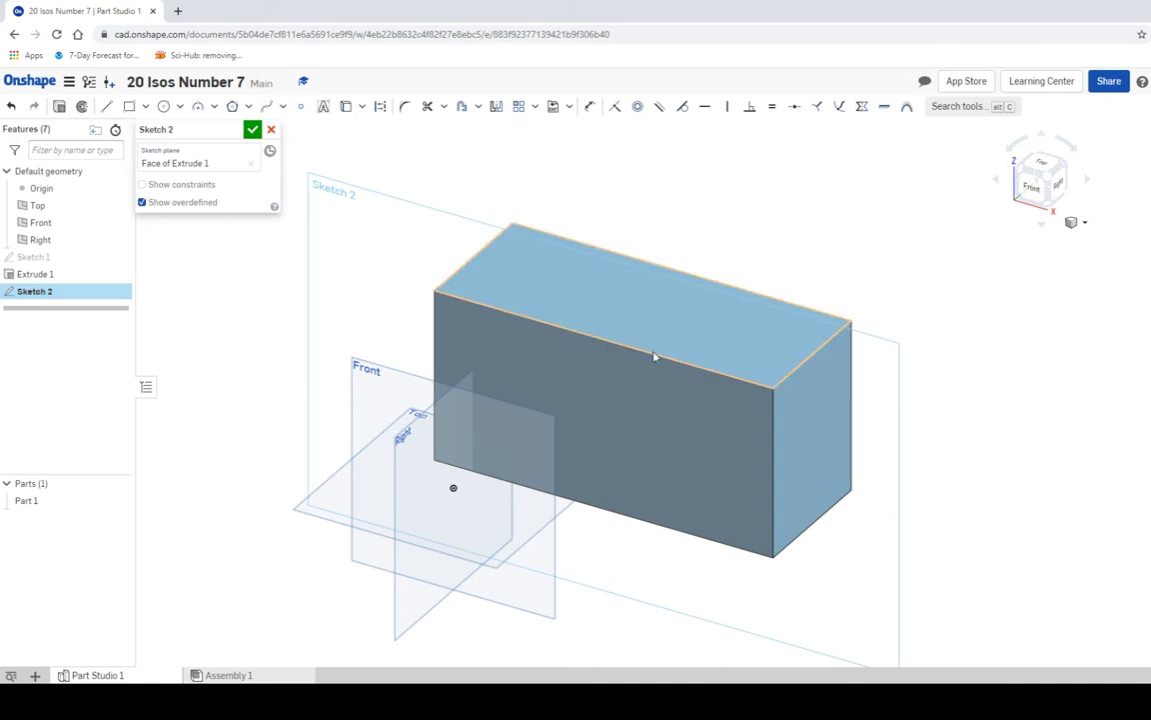
{"action": "left_click", "coordinate": [1039, 190]}
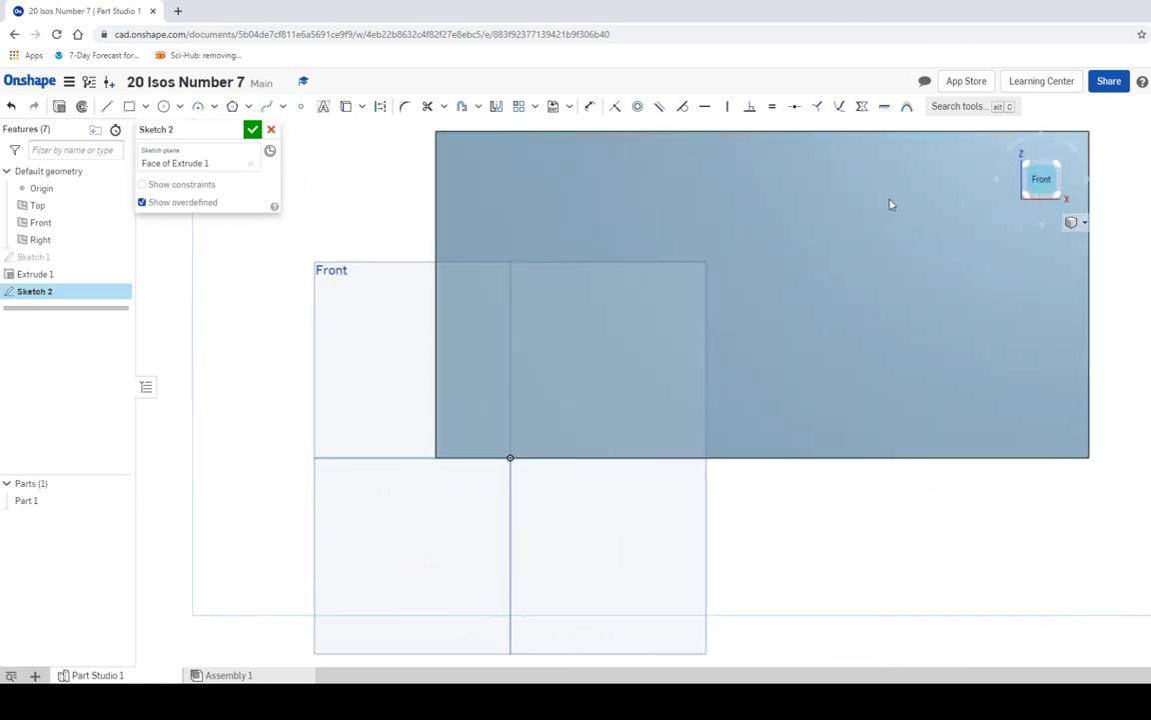
{"action": "middle_click_drag", "start_coordinate": [809, 265], "coordinate": [678, 422]}
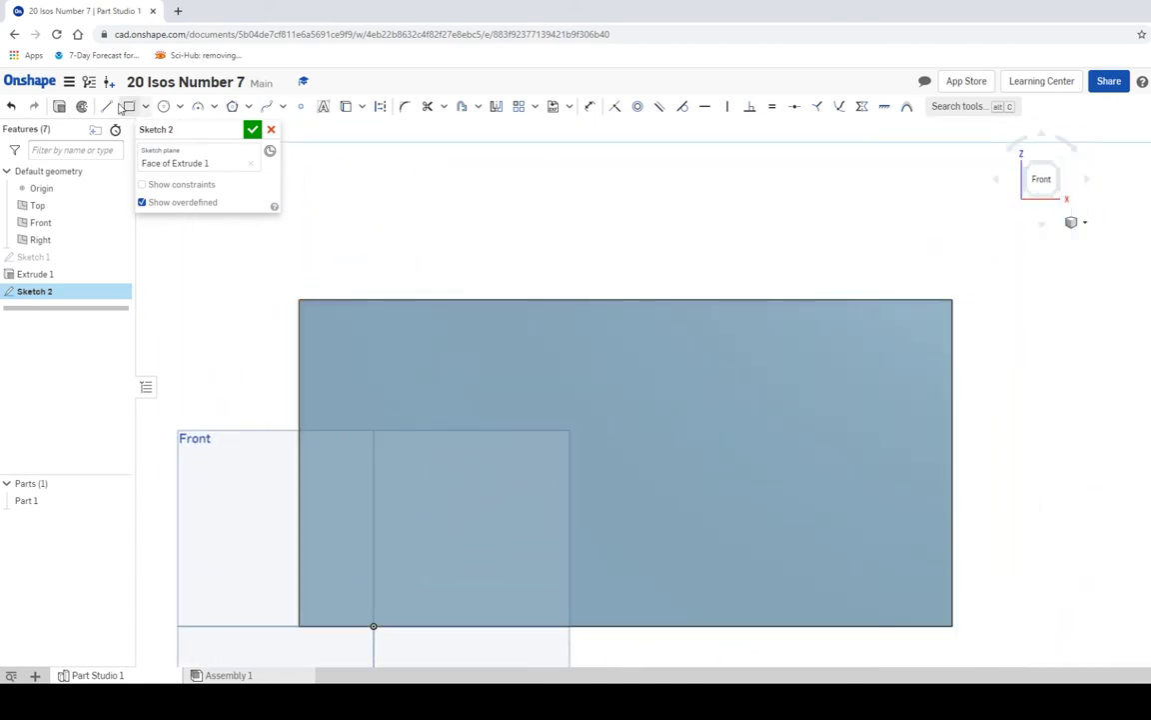
Draw a vertical centre line down from the top edge, dimensioned 4
{"action": "left_click", "coordinate": [107, 106]}
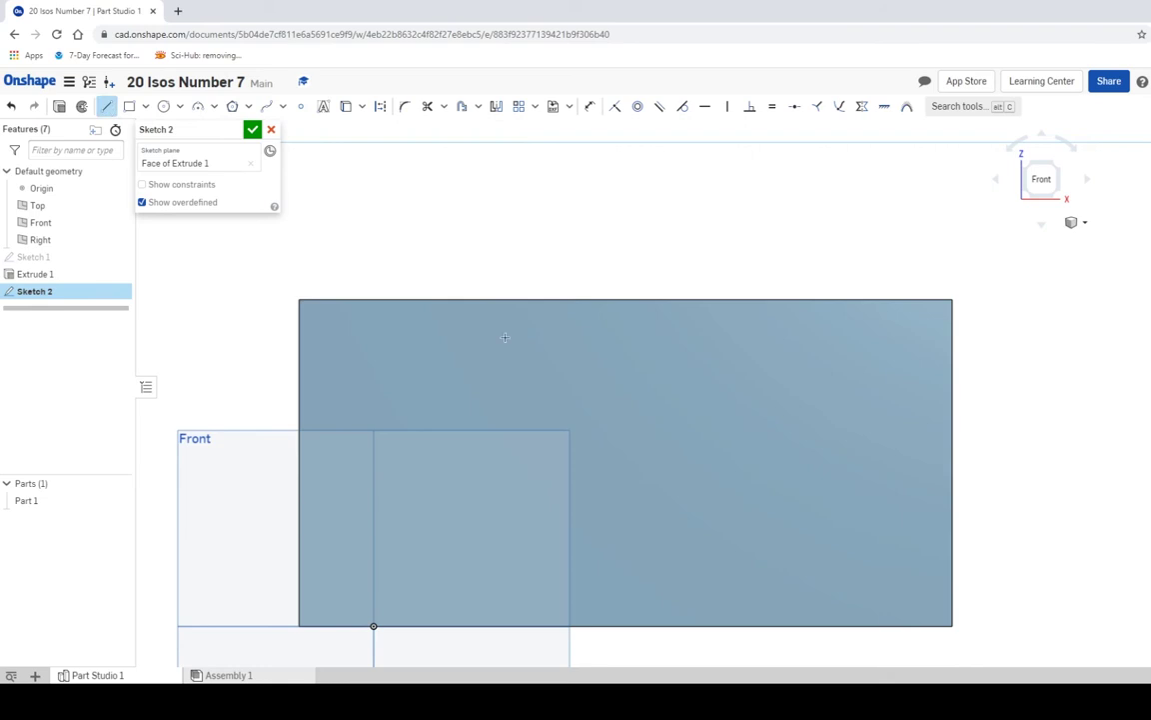
{"action": "left_click", "coordinate": [624, 298]}
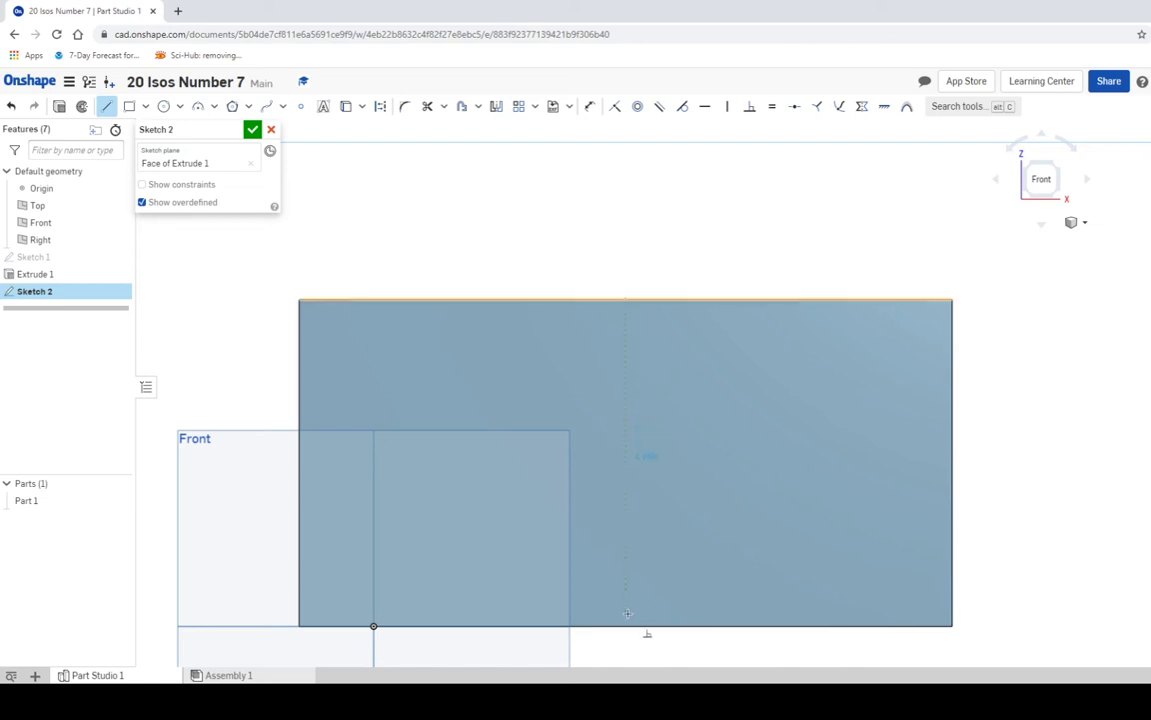
{"action": "left_click", "coordinate": [625, 495]}
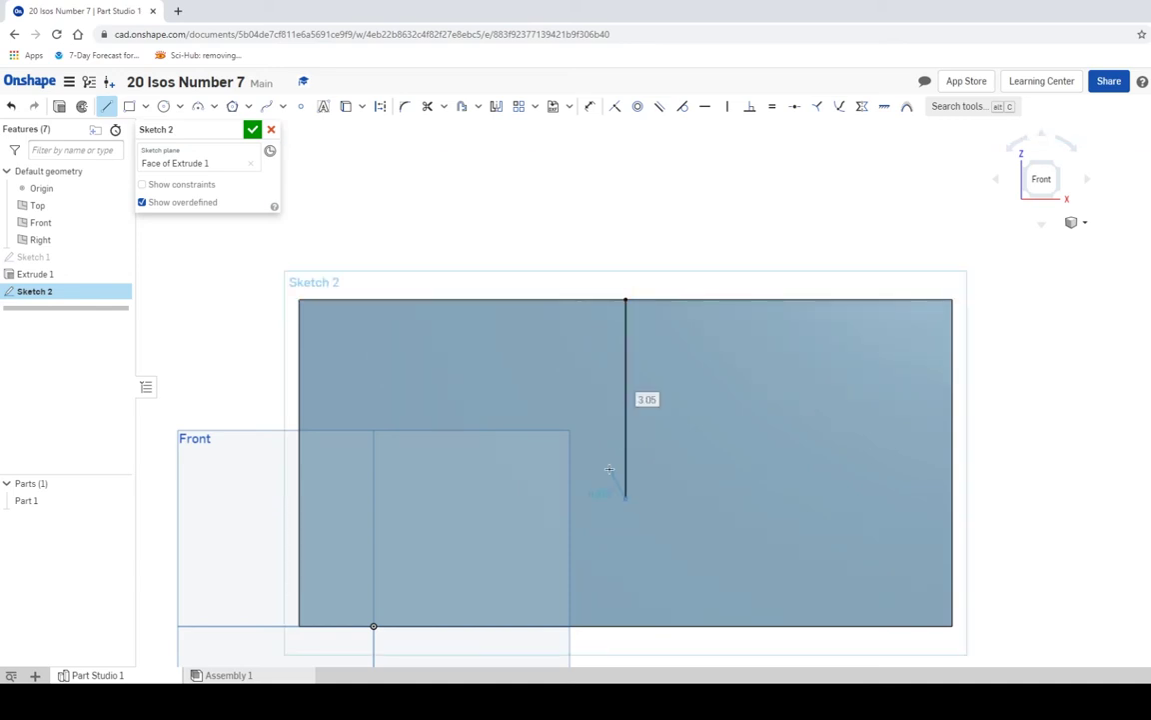
{"action": "type", "text": "3"}
{"action": "key", "text": "Return"}
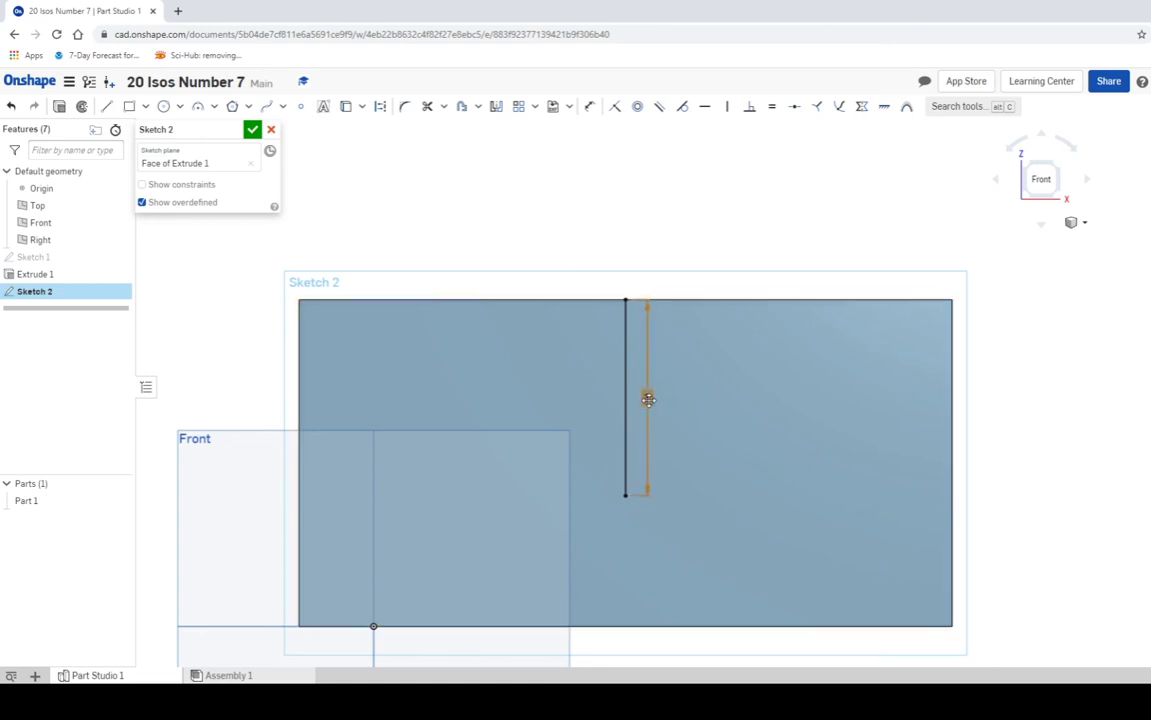
{"action": "left_click", "coordinate": [648, 398]}
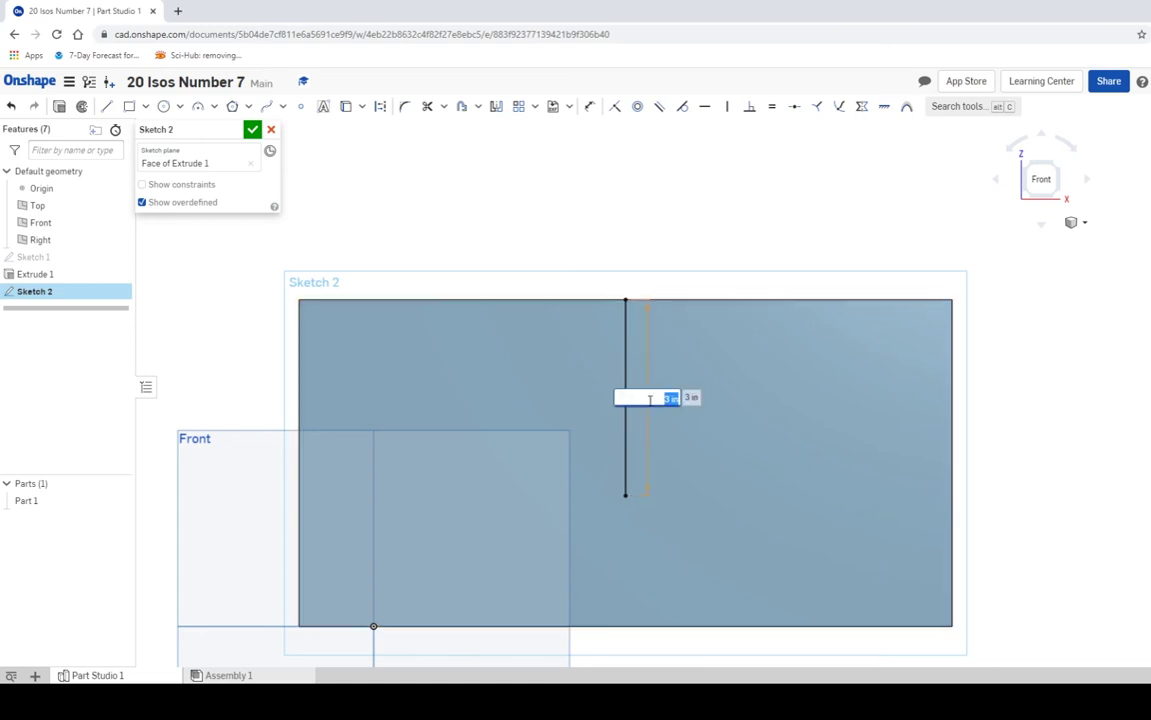
{"action": "type", "text": "4"}
{"action": "key", "text": "Return"}
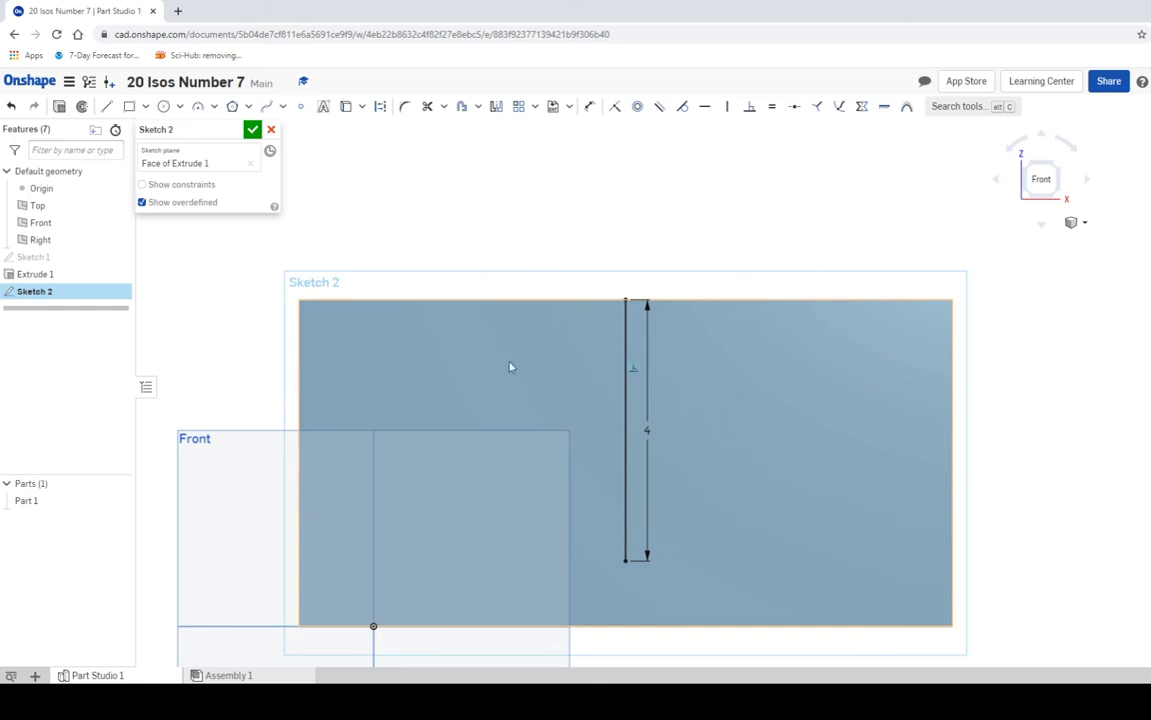
Draw 4-long top-edge segments to the right and left of the centre line
{"action": "left_click", "coordinate": [107, 106]}
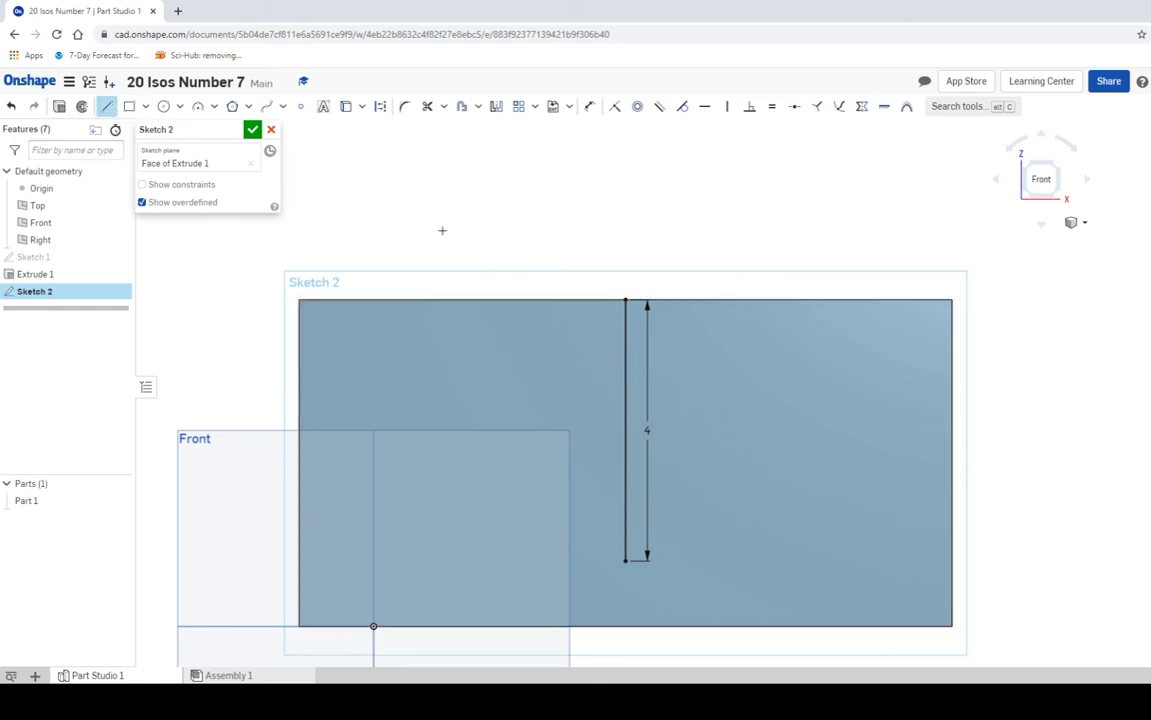
{"action": "left_click", "coordinate": [627, 298]}
{"action": "left_click", "coordinate": [819, 297]}
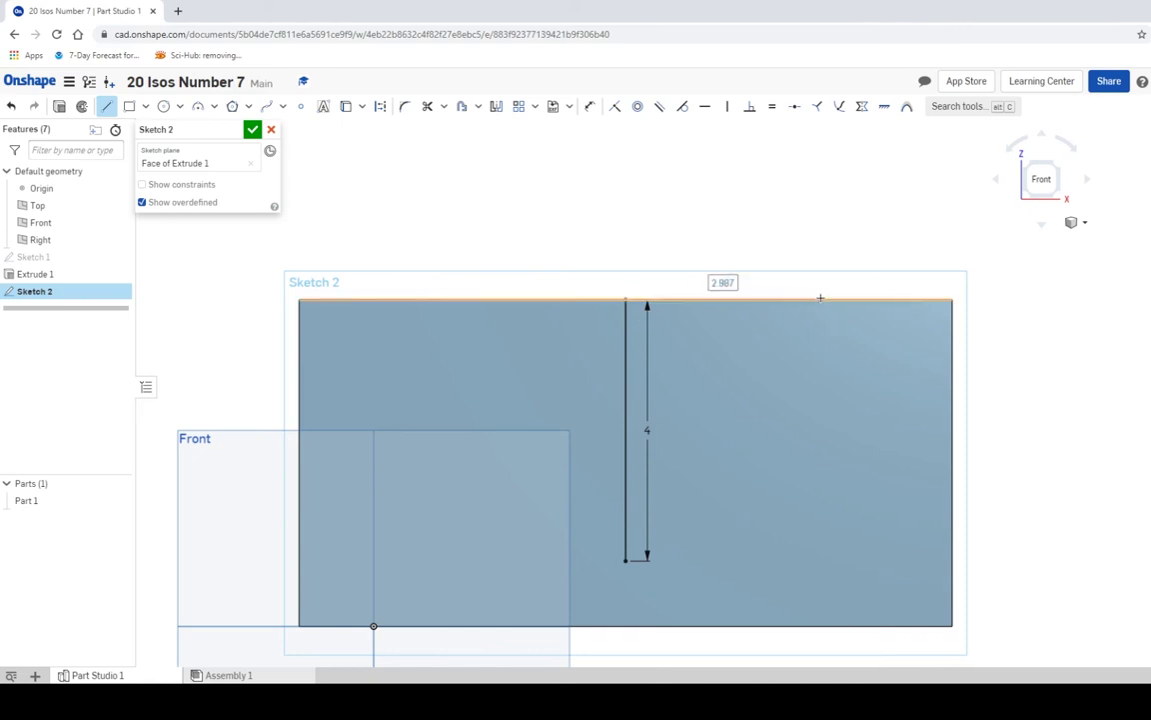
{"action": "type", "text": "4"}
{"action": "key", "text": "Return"}
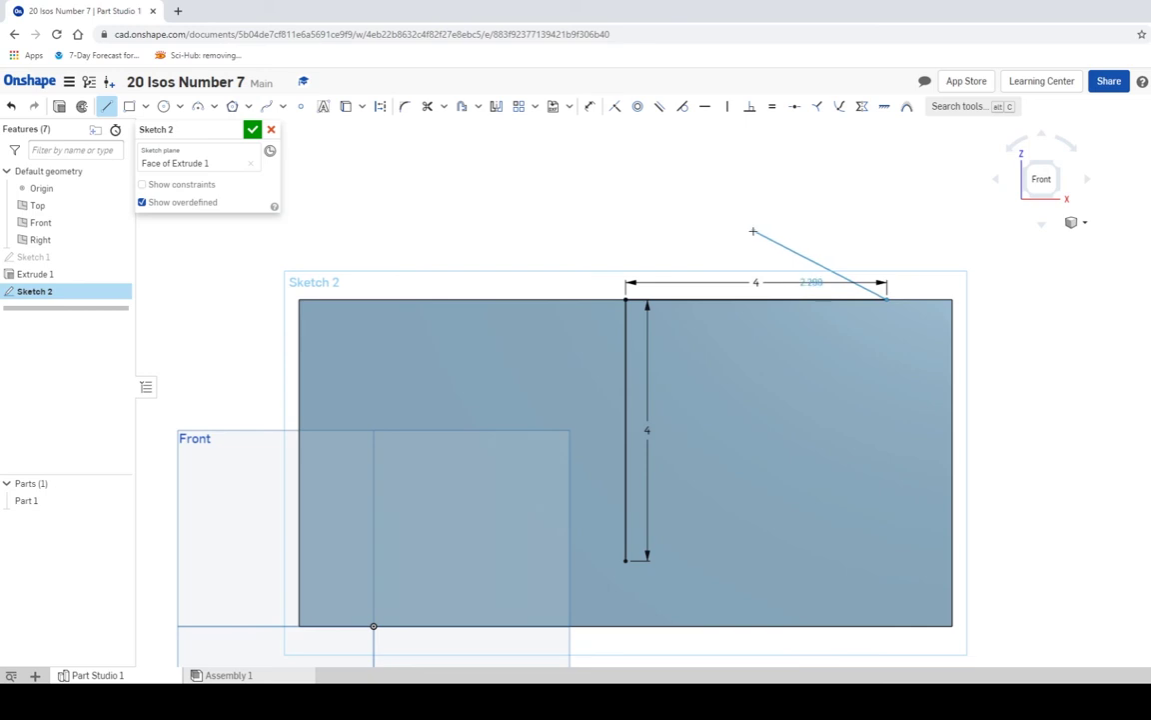
{"action": "key", "text": "Escape"}
{"action": "left_click", "coordinate": [107, 106]}
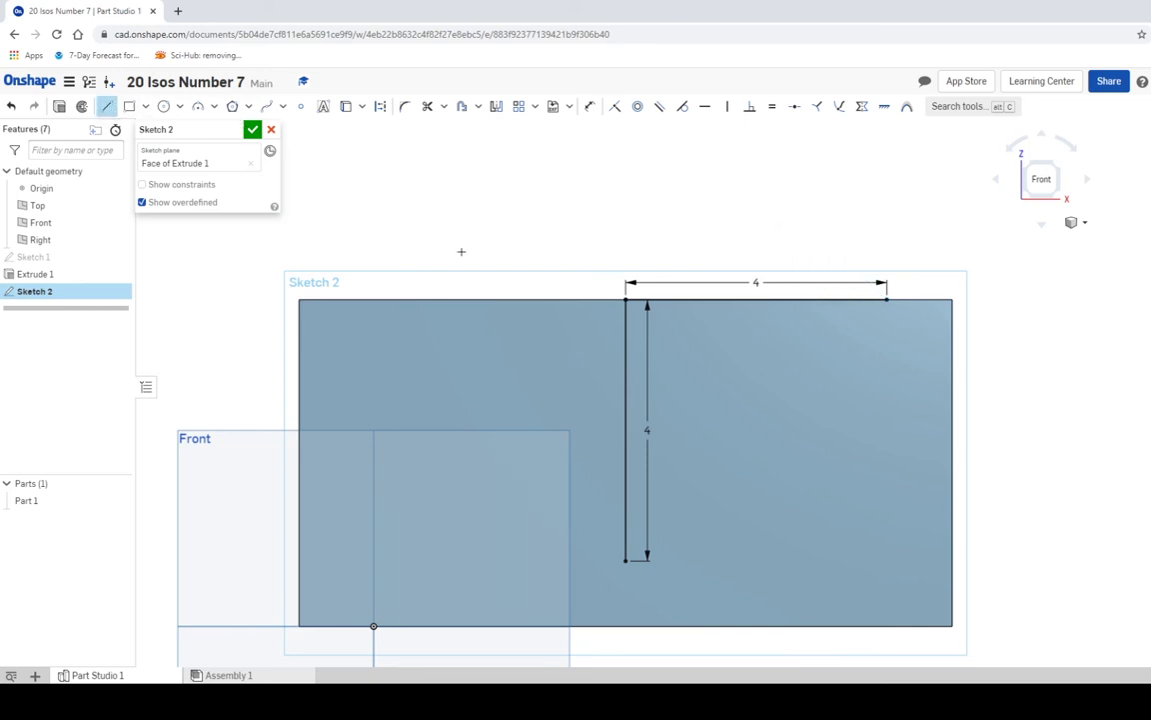
{"action": "left_click", "coordinate": [625, 298]}
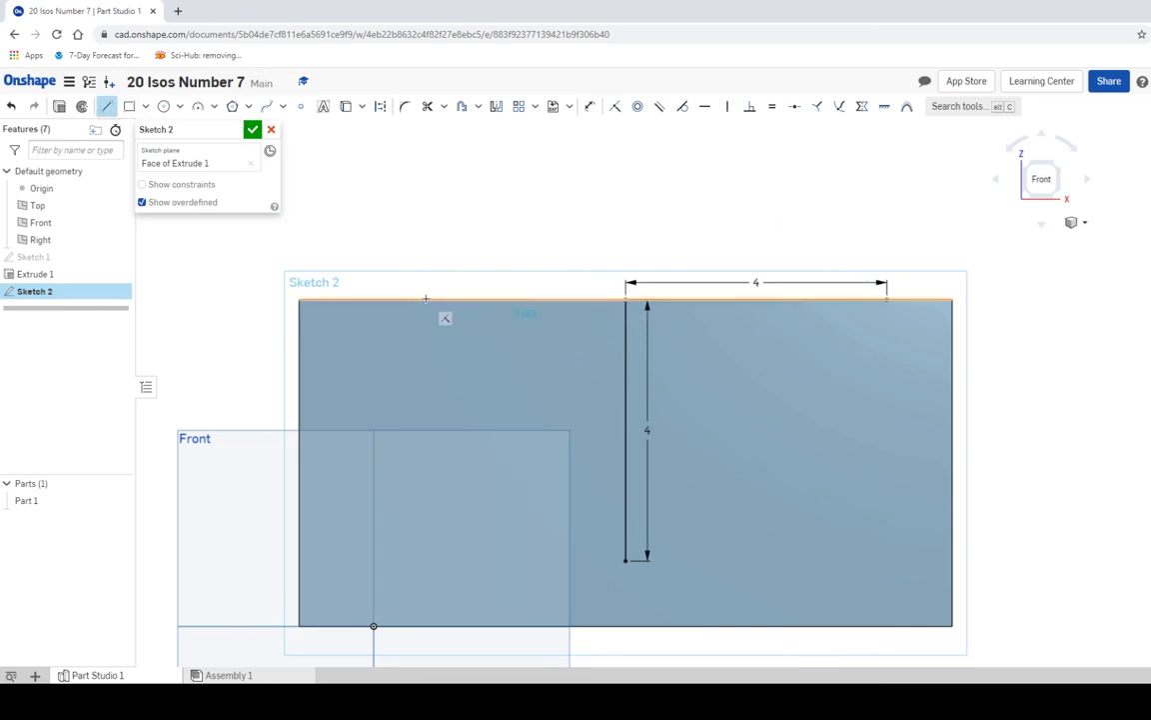
{"action": "type", "text": "4"}
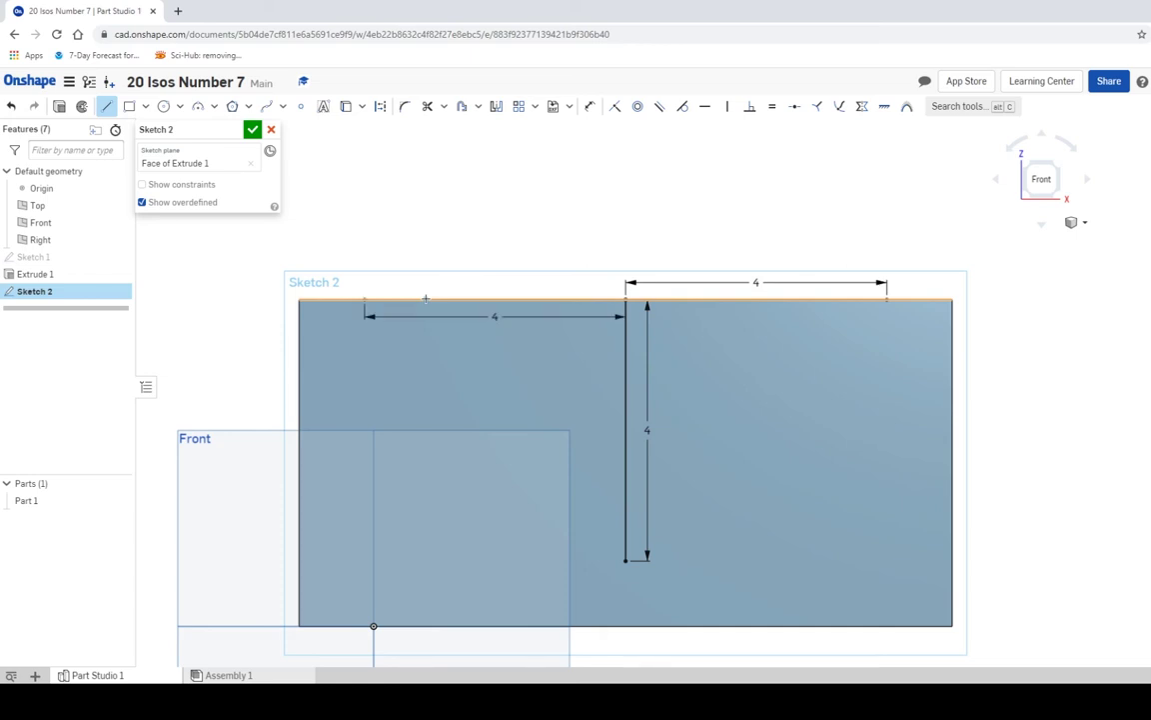
{"action": "key", "text": "Return"}
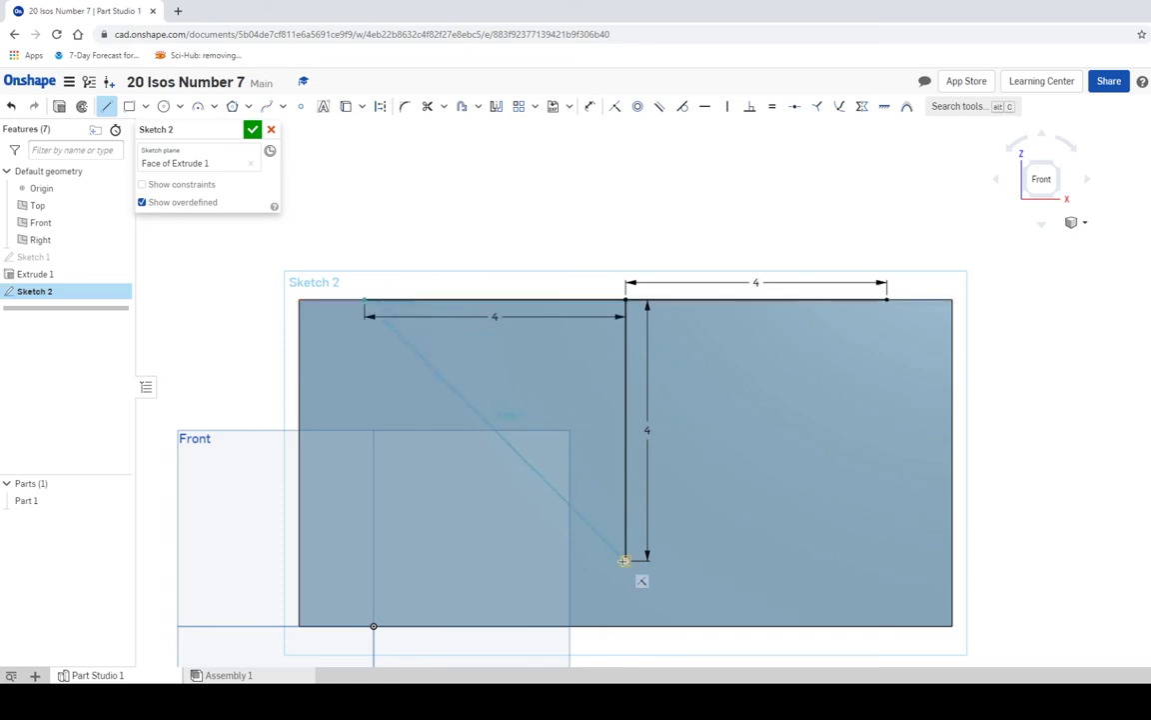
Draw both diagonals to the V's bottom, trim the centre line, and finish Sketch 2
{"action": "left_click", "coordinate": [624, 559]}
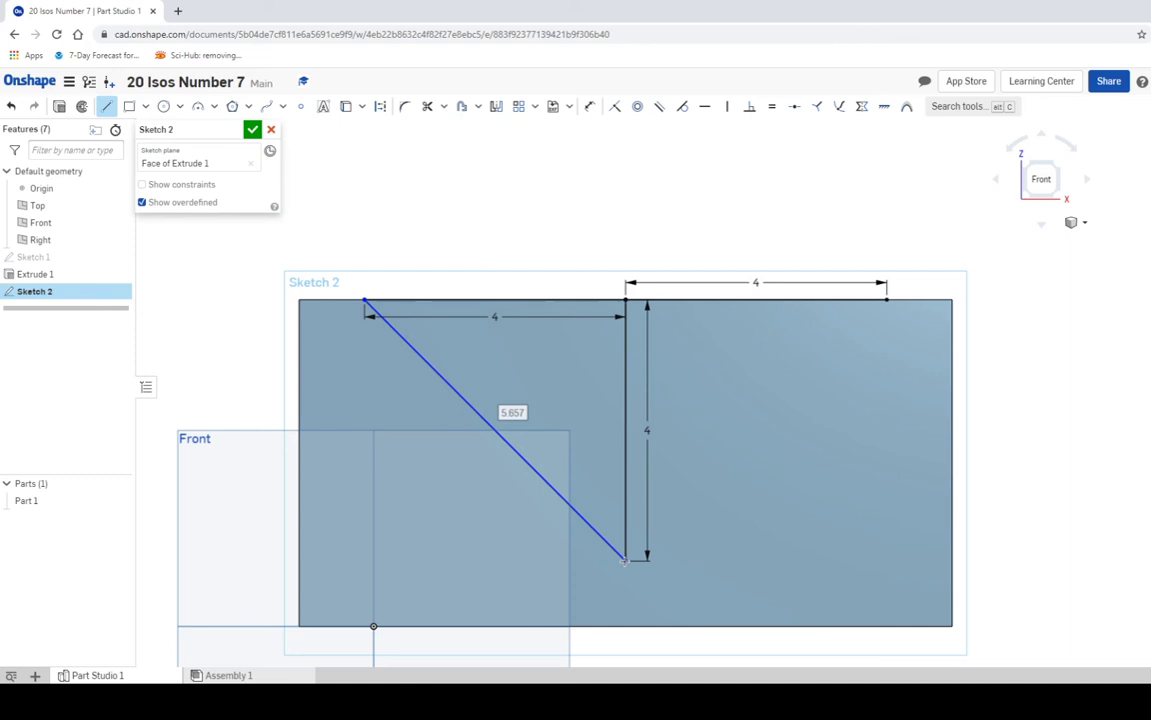
{"action": "left_click", "coordinate": [885, 298]}
{"action": "left_click", "coordinate": [625, 560]}
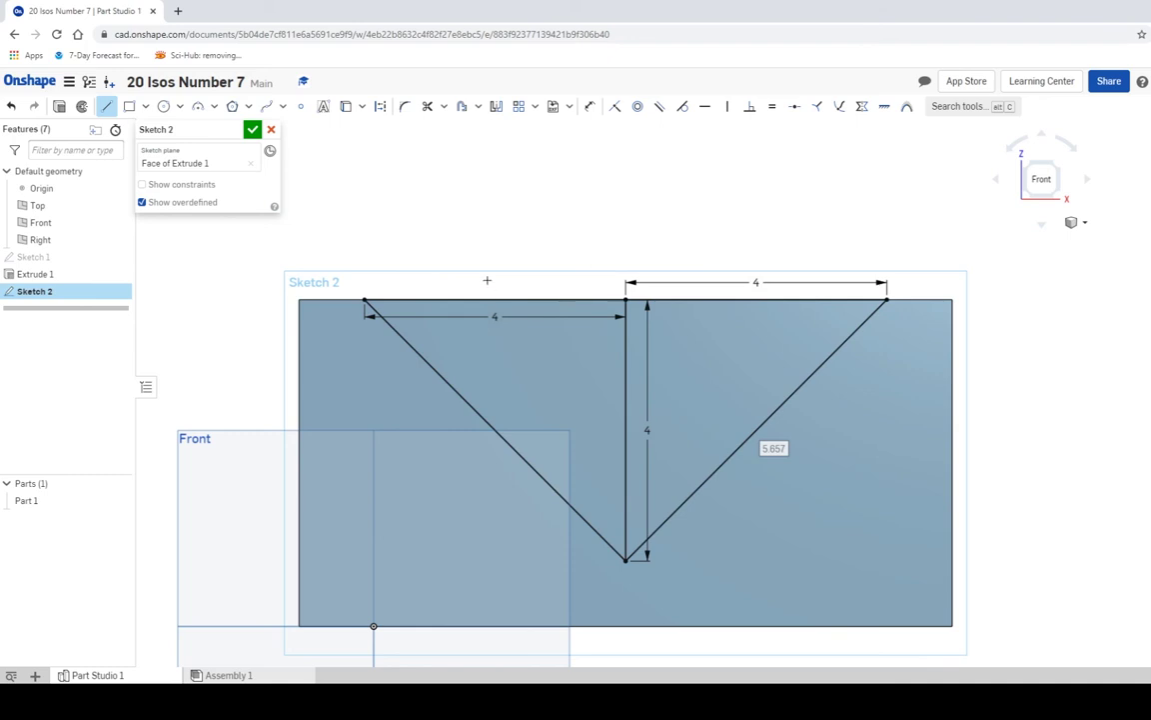
{"action": "left_click", "coordinate": [427, 105]}
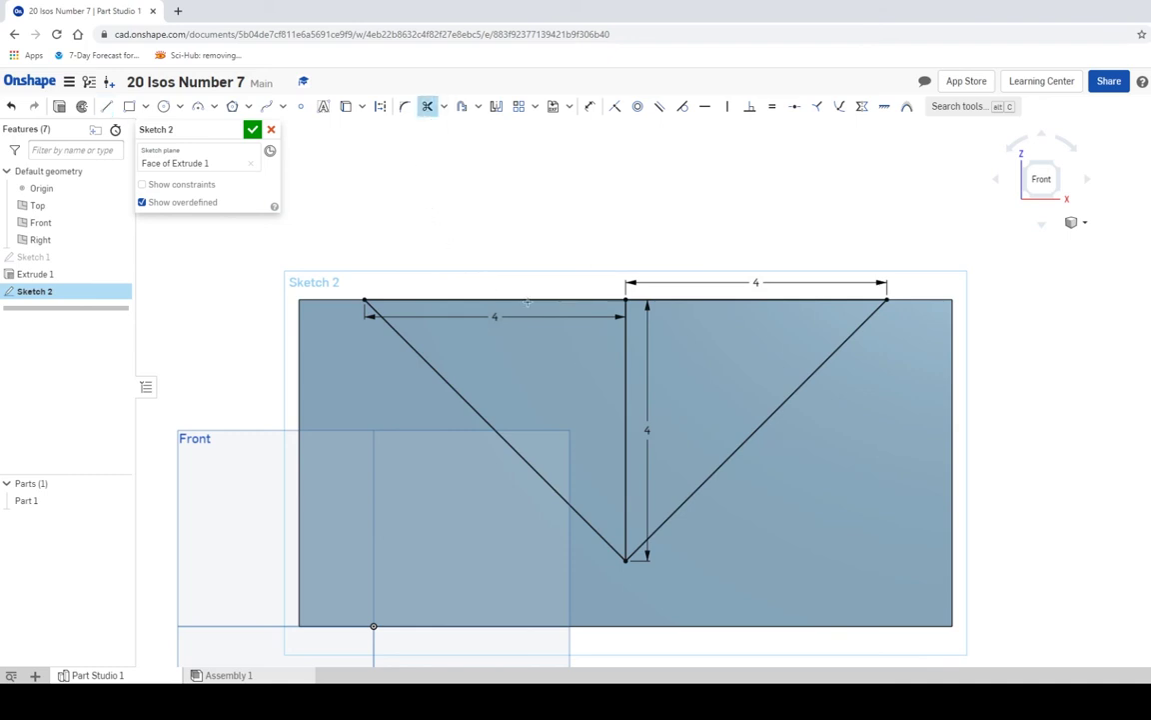
{"action": "left_click", "coordinate": [624, 377]}
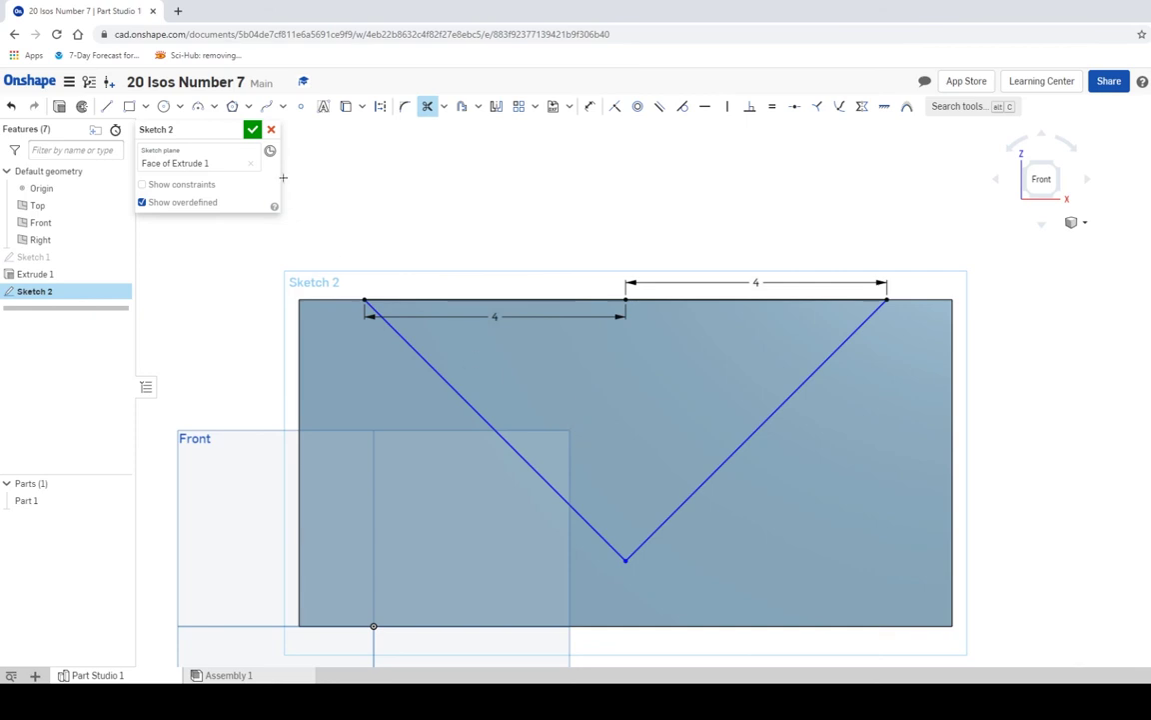
{"action": "left_click", "coordinate": [253, 130]}
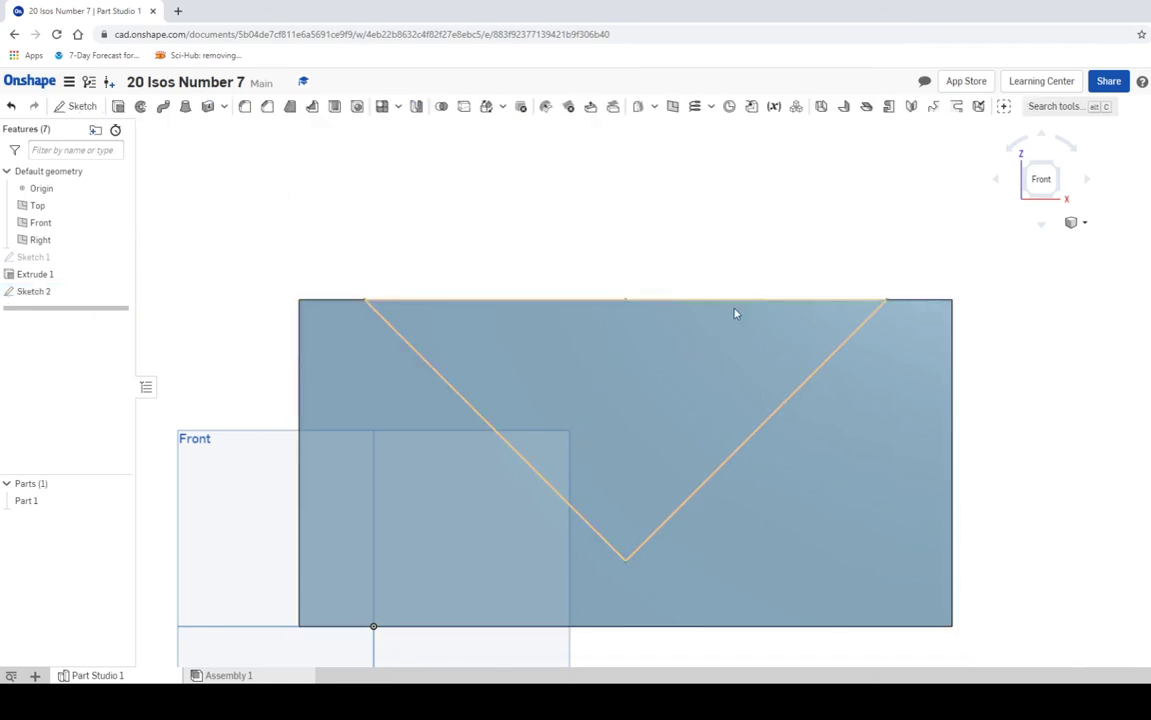
Rotate to an isometric view and start Sketch 3 on the block's back face
{"action": "left_click", "coordinate": [1055, 167]}
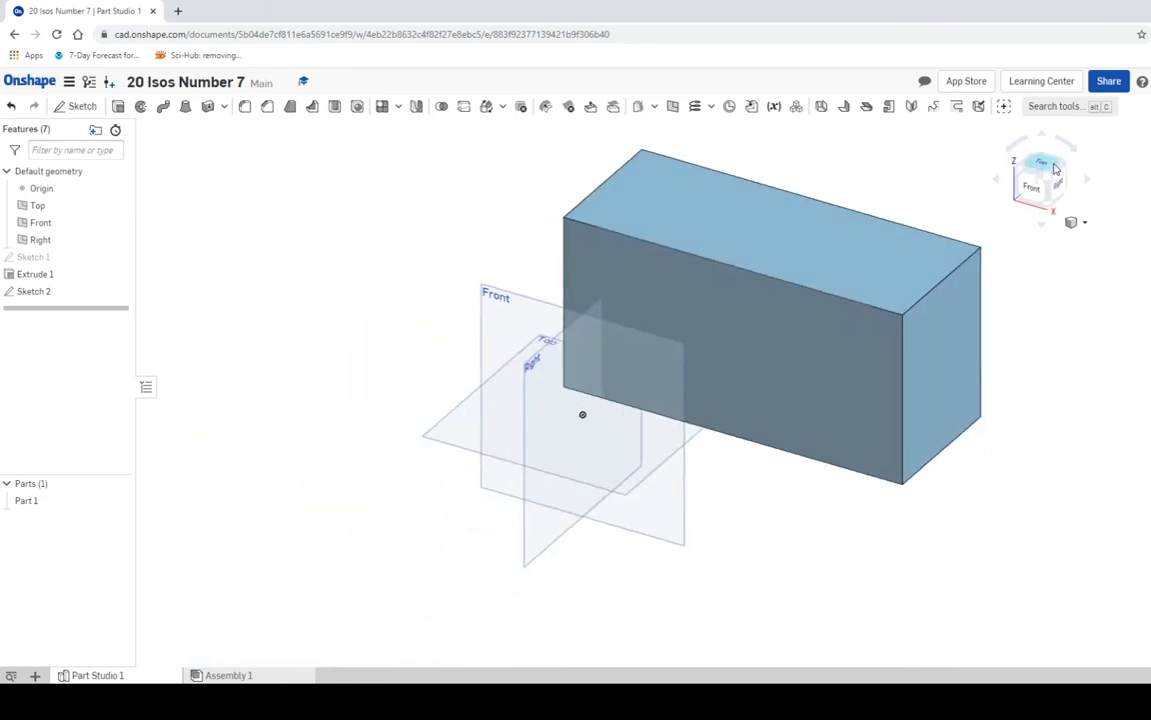
{"action": "left_click", "coordinate": [1061, 168]}
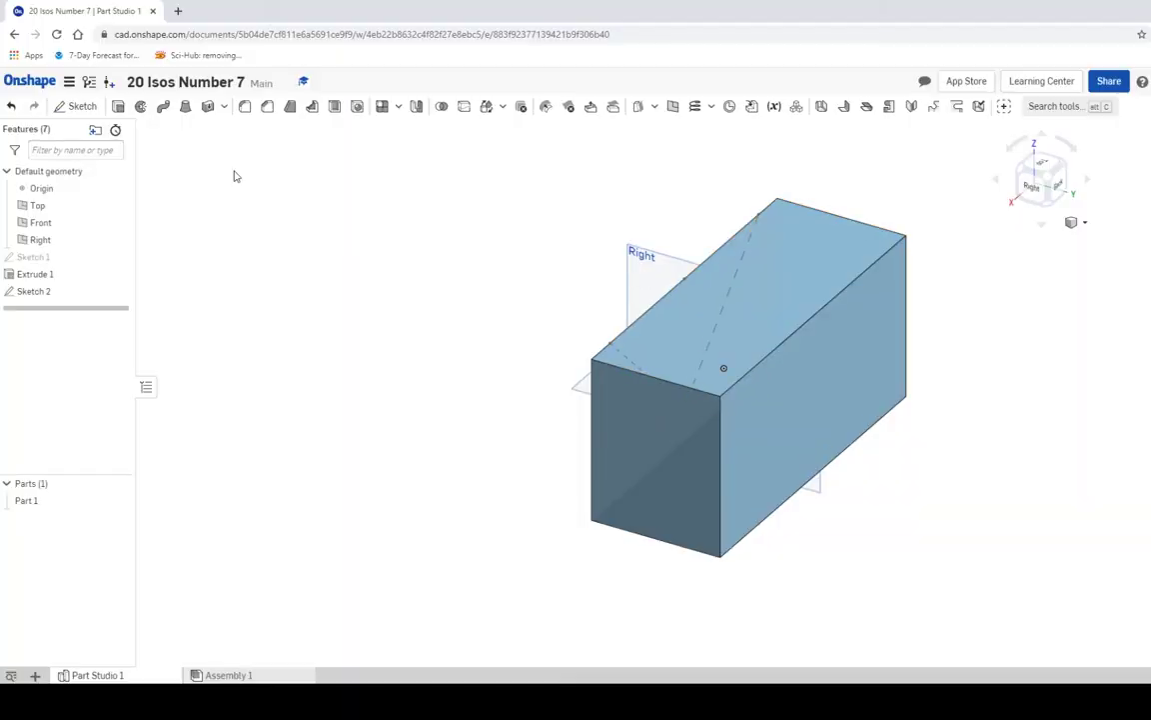
{"action": "left_click", "coordinate": [82, 106]}
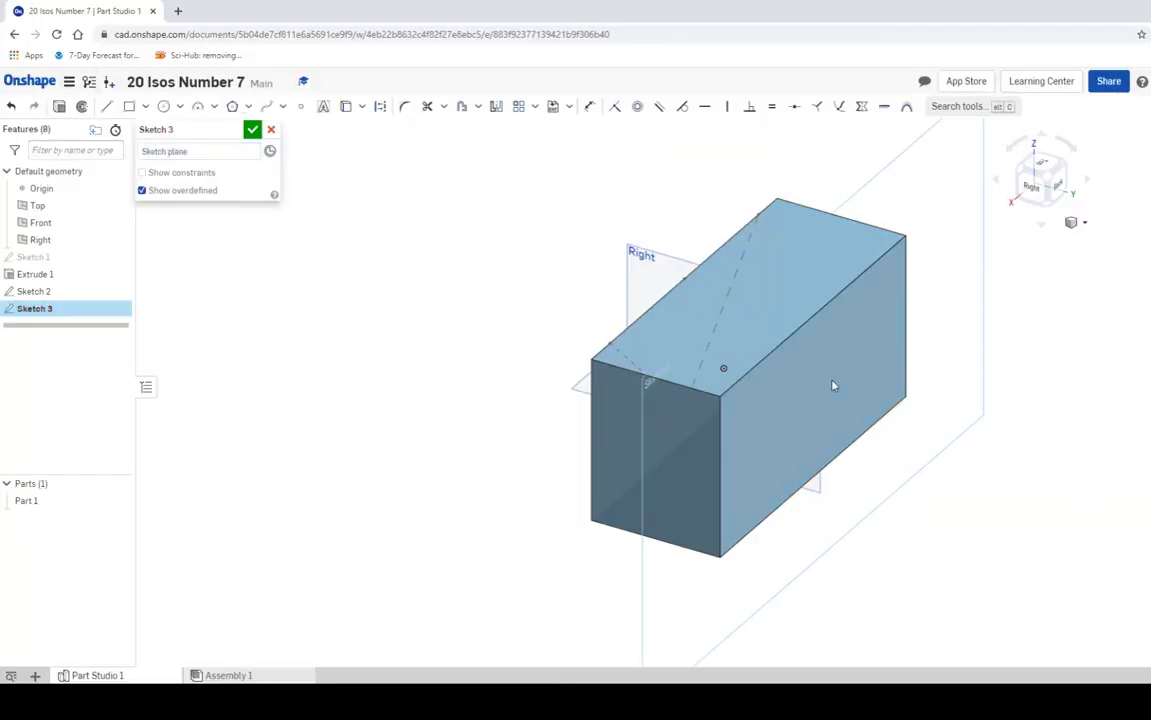
{"action": "left_click", "coordinate": [833, 385]}
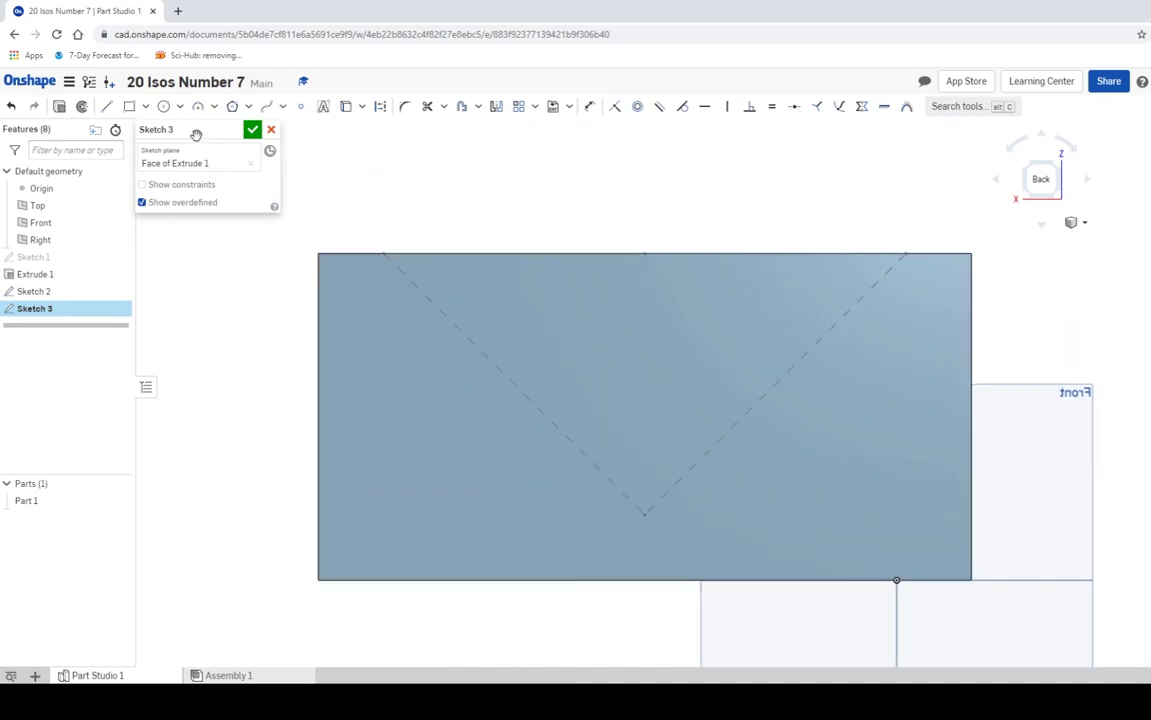
Draw a 2-long vertical line down from the back face's top-edge midpoint
{"action": "left_click", "coordinate": [106, 106]}
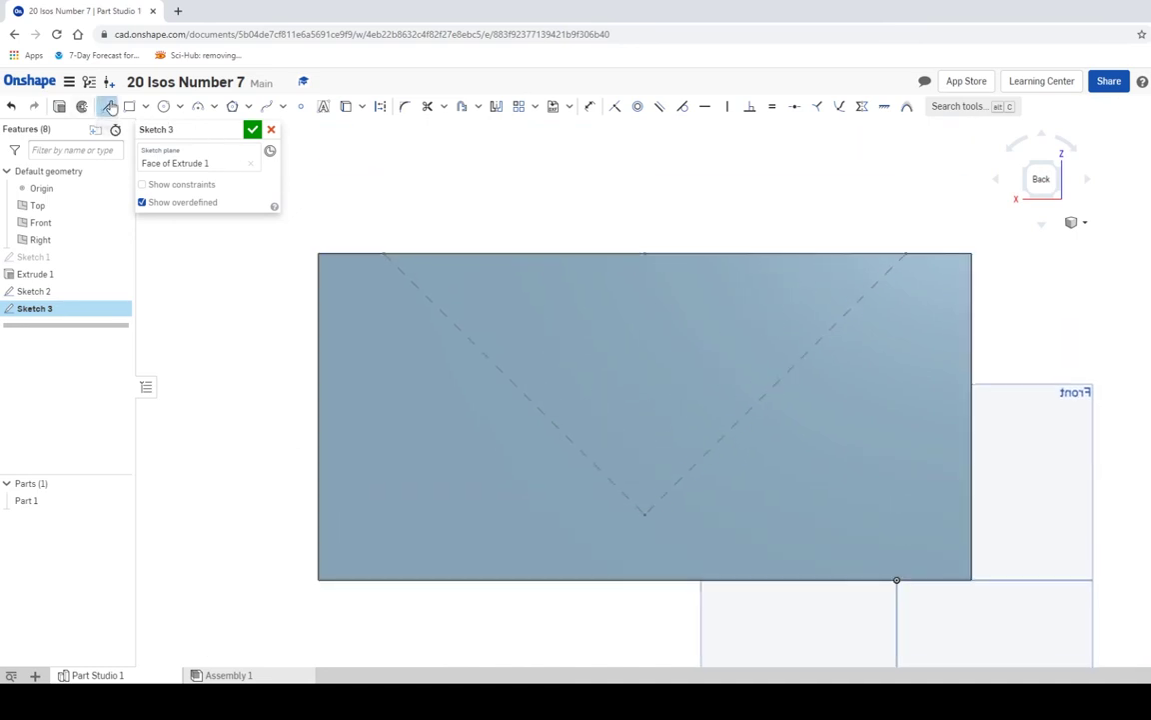
{"action": "left_click", "coordinate": [645, 254]}
{"action": "type", "text": "2"}
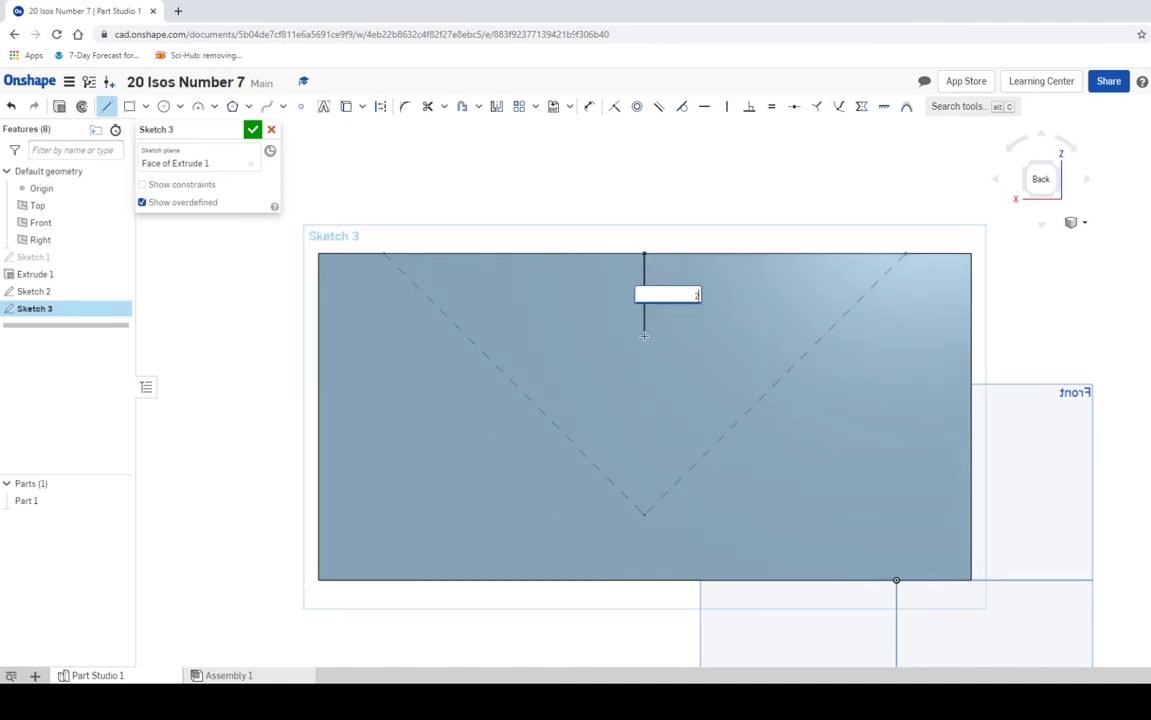
{"action": "key", "text": "Return"}
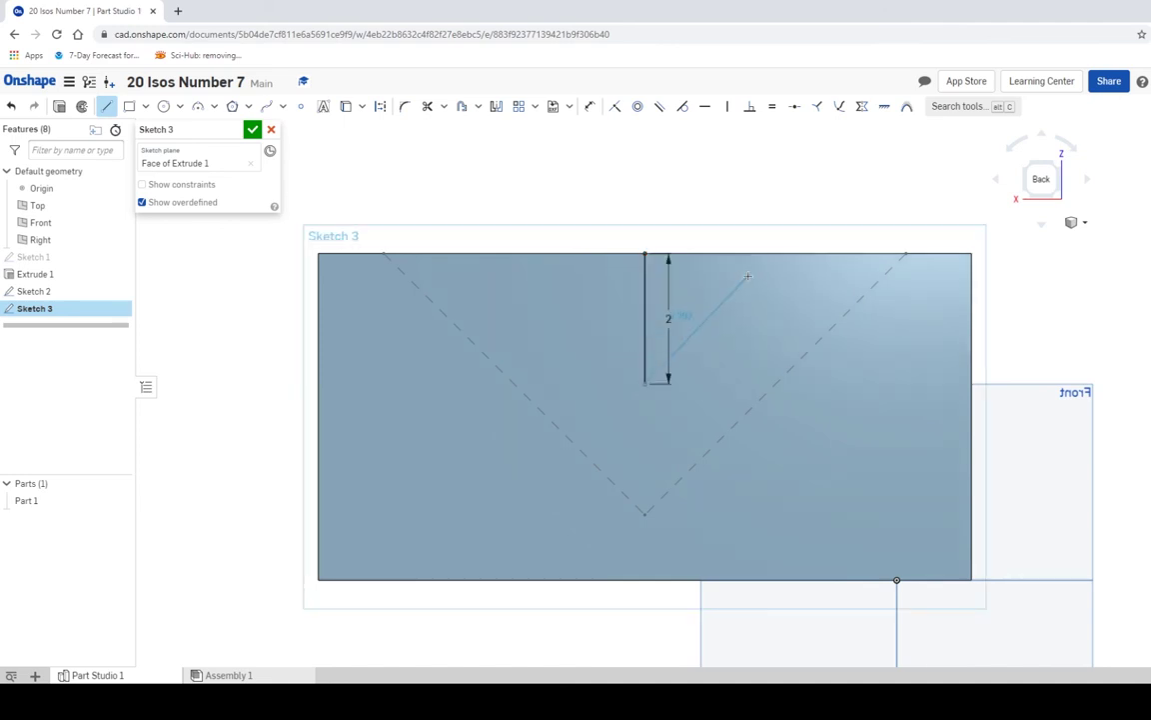
{"action": "key", "text": "Escape"}
Draw 2-long top-edge lines either side of centre and a diagonal side of the V
{"action": "left_click", "coordinate": [644, 253]}
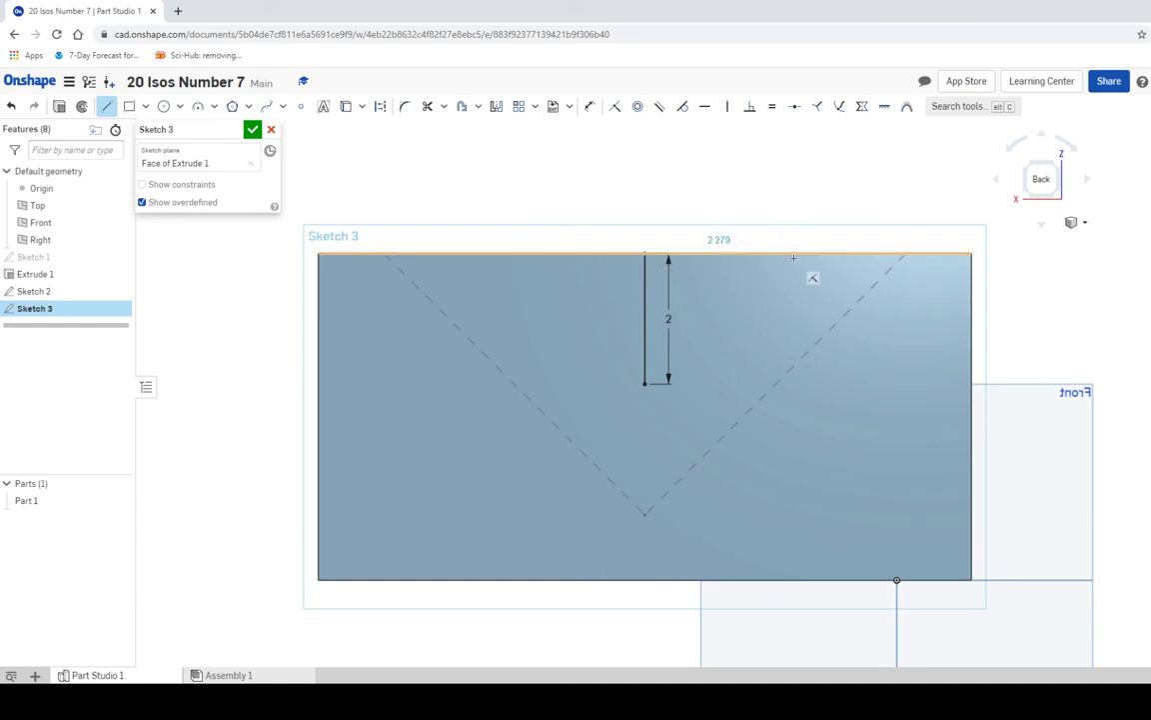
{"action": "type", "text": "2"}
{"action": "key", "text": "Return"}
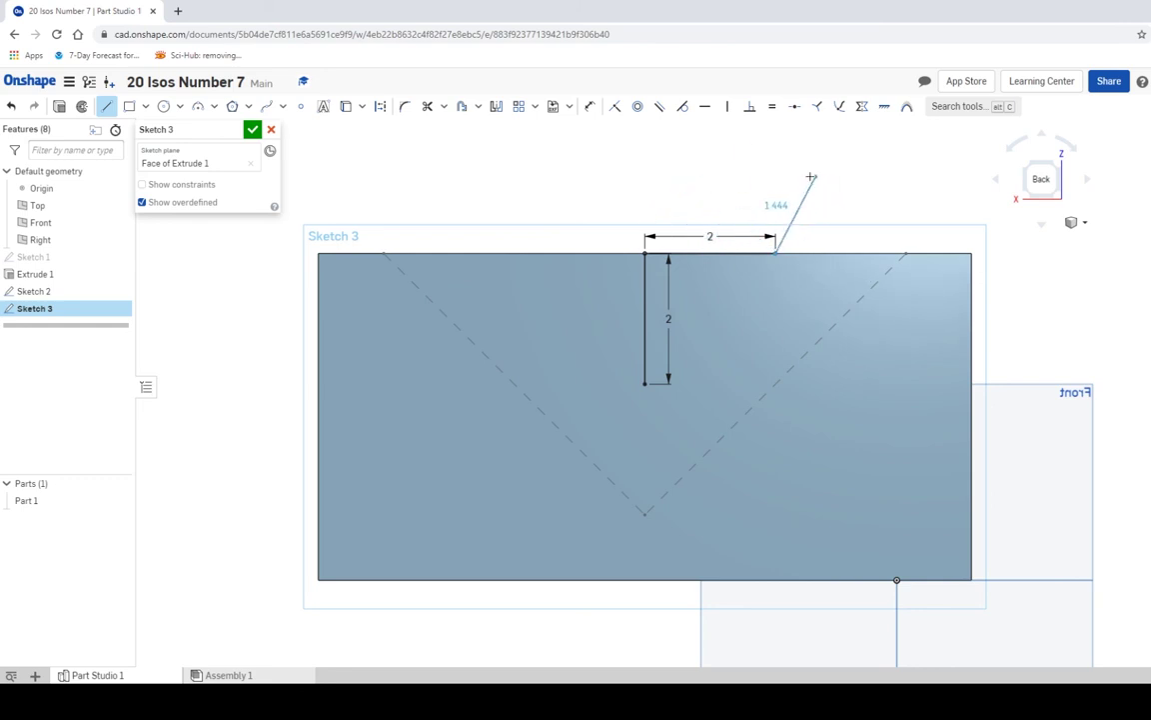
{"action": "key", "text": "Escape"}
{"action": "left_click", "coordinate": [106, 106]}
{"action": "left_click", "coordinate": [643, 253]}
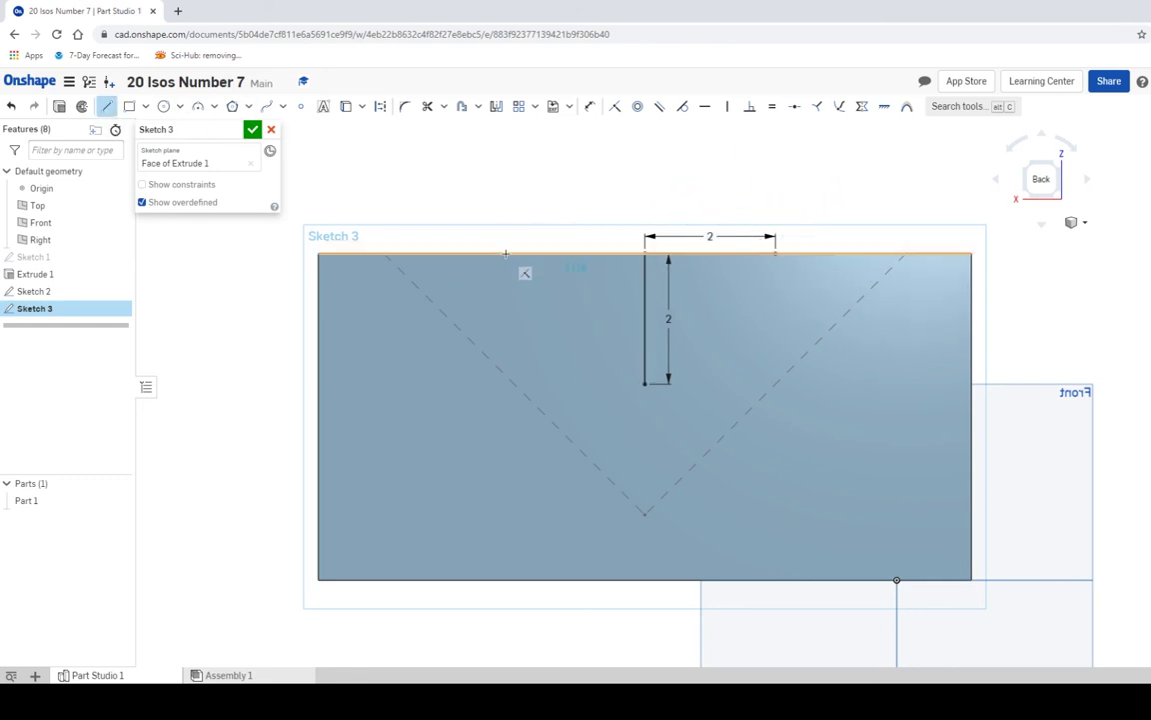
{"action": "type", "text": "2"}
{"action": "key", "text": "Return"}
{"action": "left_click", "coordinate": [645, 383]}
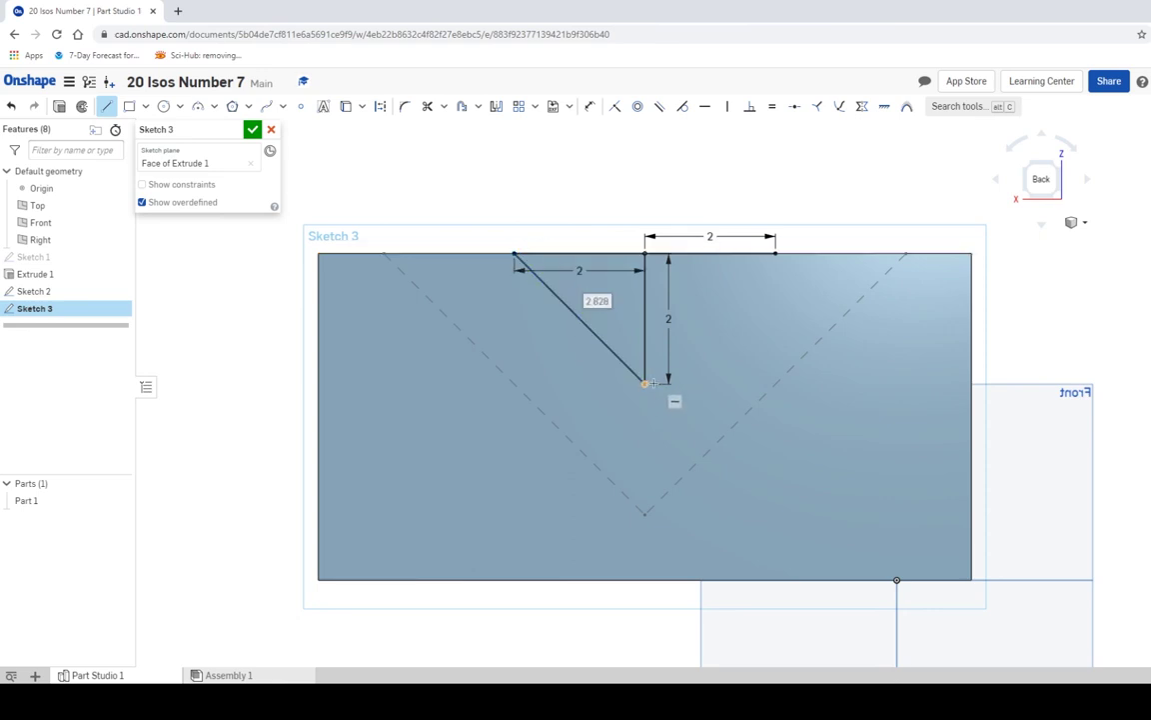
{"action": "left_click", "coordinate": [427, 106]}
Trim the vertical helper line, close Sketch 3, and begin Loft 1 from an isometric view
{"action": "left_click", "coordinate": [645, 318]}
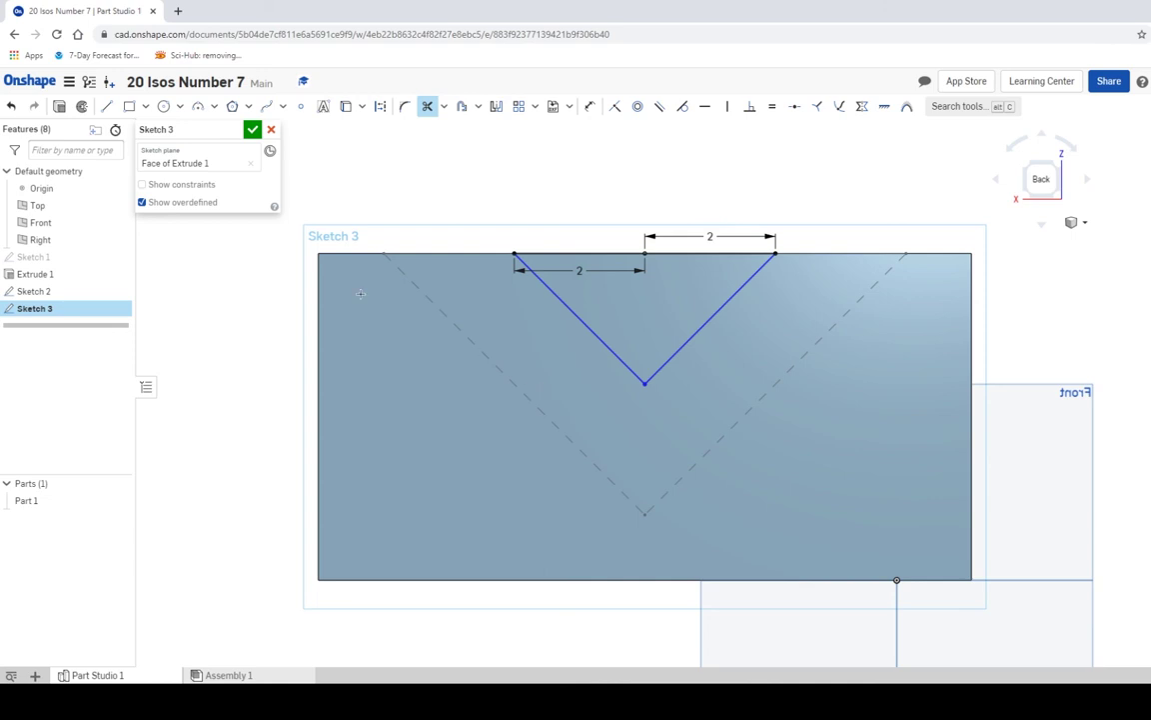
{"action": "left_click", "coordinate": [252, 130]}
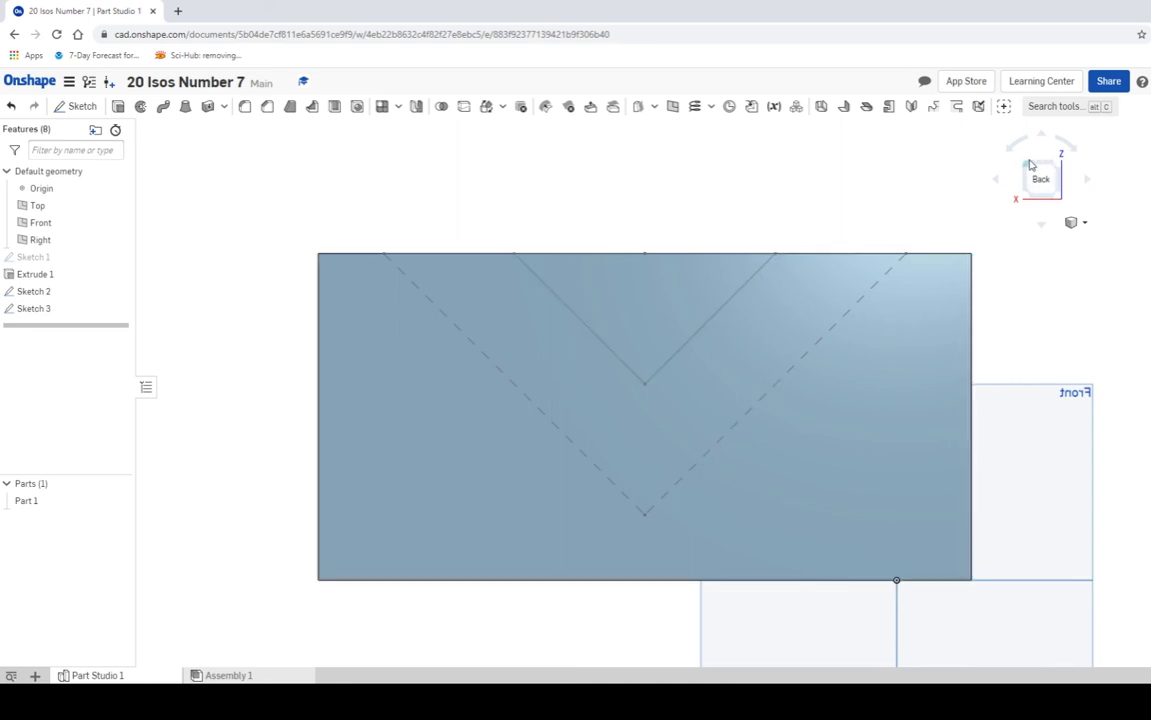
{"action": "left_click", "coordinate": [1021, 165]}
{"action": "left_click", "coordinate": [1022, 169]}
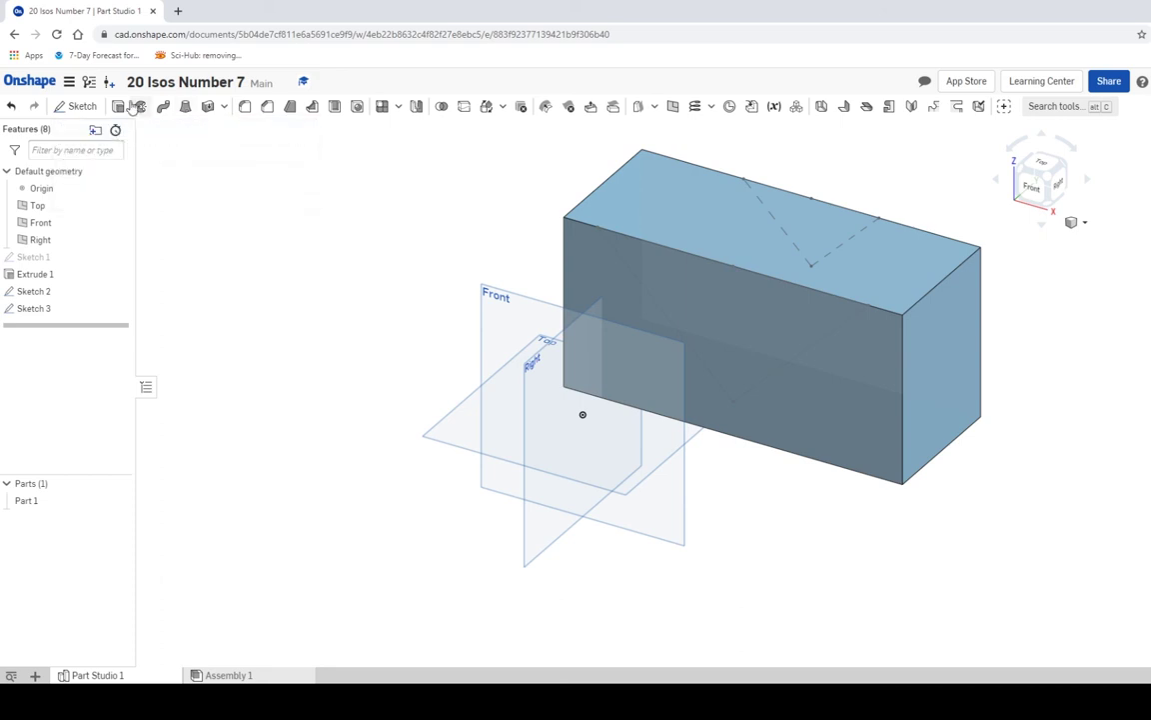
{"action": "left_click", "coordinate": [185, 107]}
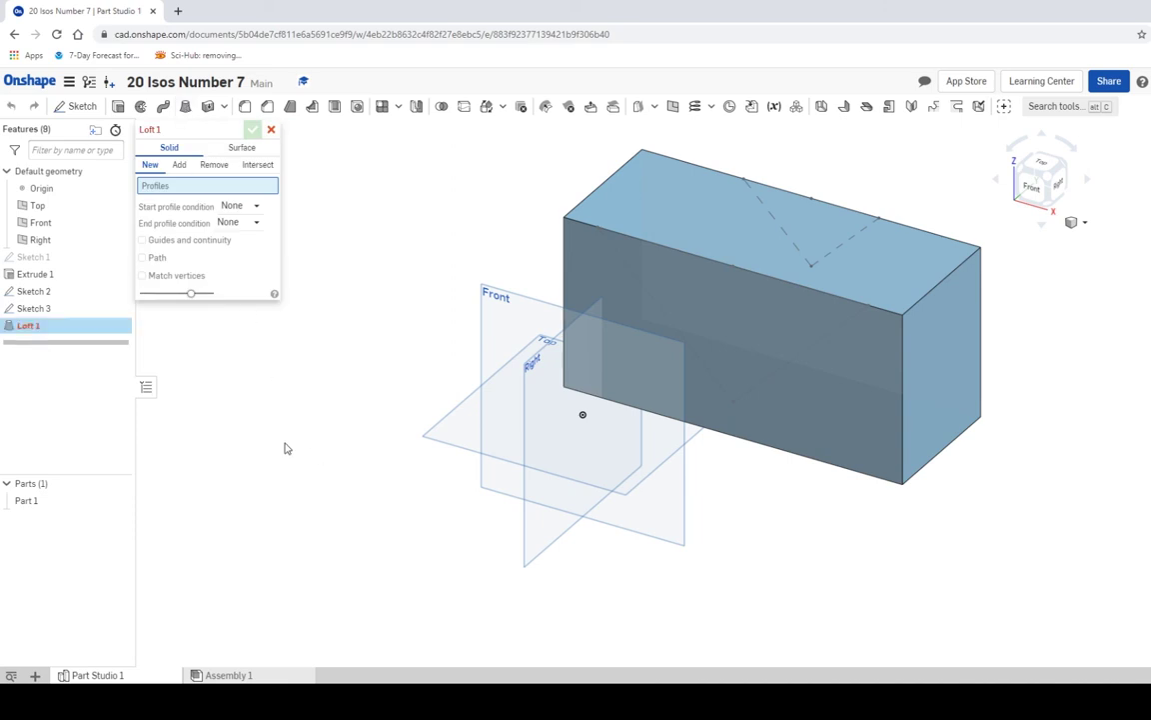
Create Loft 1 between the Sketch 2 and Sketch 3 triangle faces, which leaves the block uncut
{"action": "left_click", "coordinate": [745, 322]}
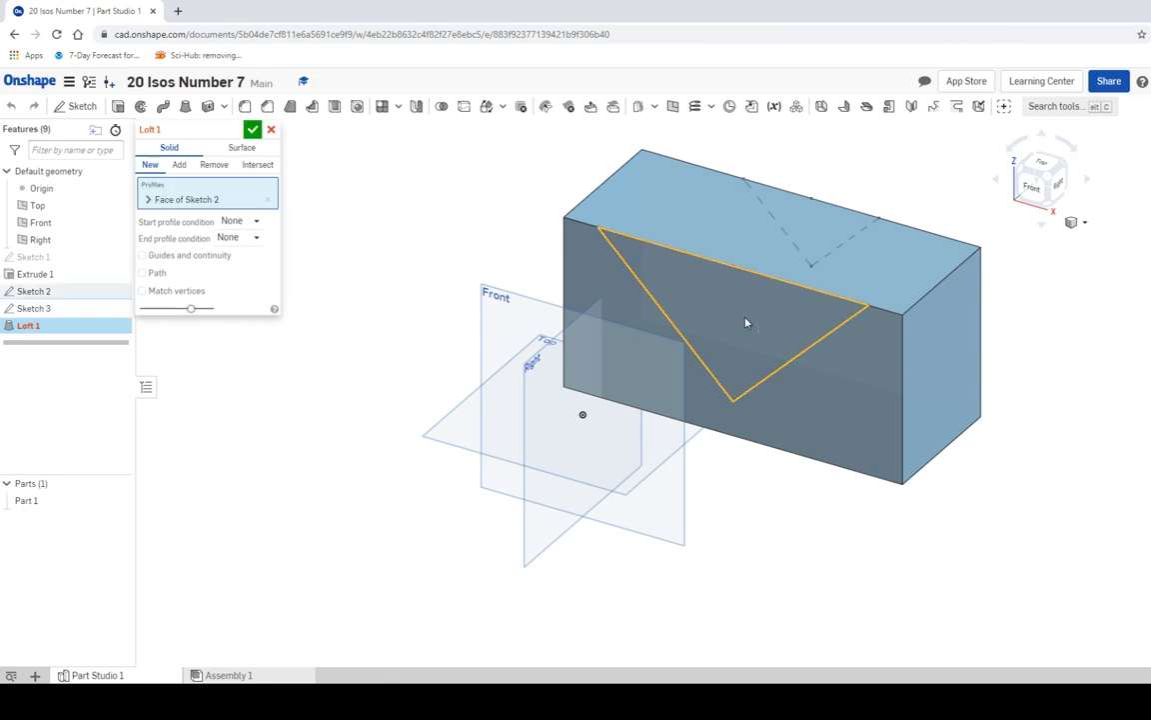
{"action": "left_click", "coordinate": [1058, 177]}
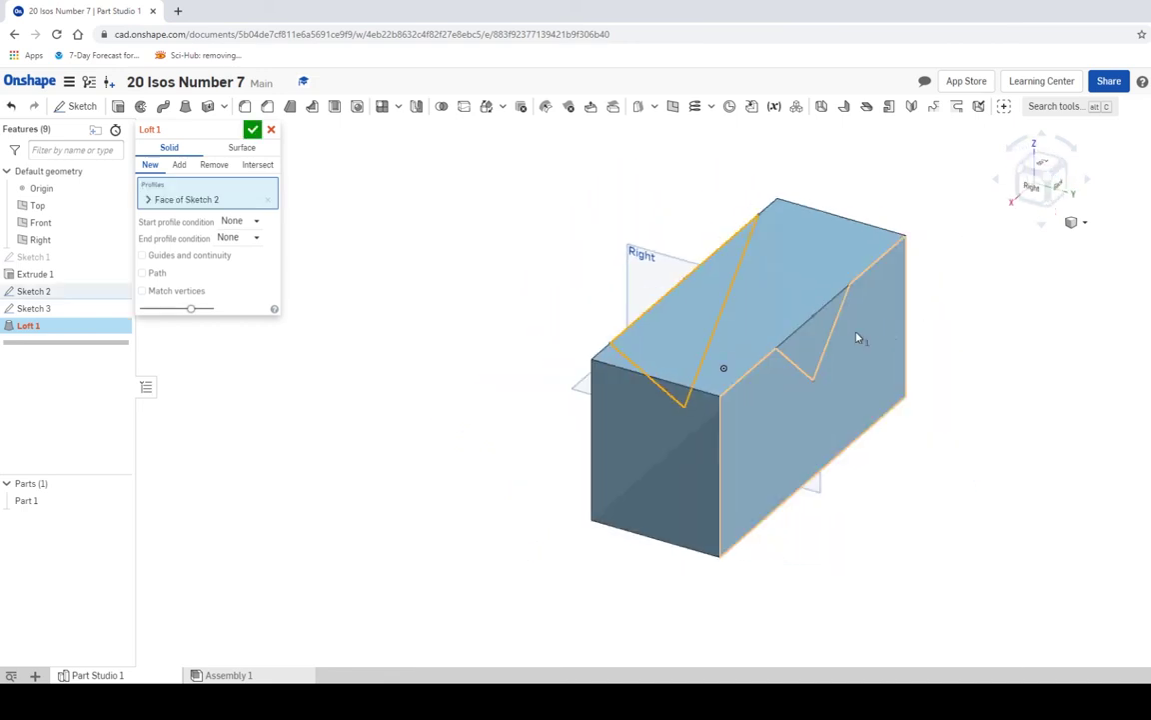
{"action": "left_click", "coordinate": [815, 344]}
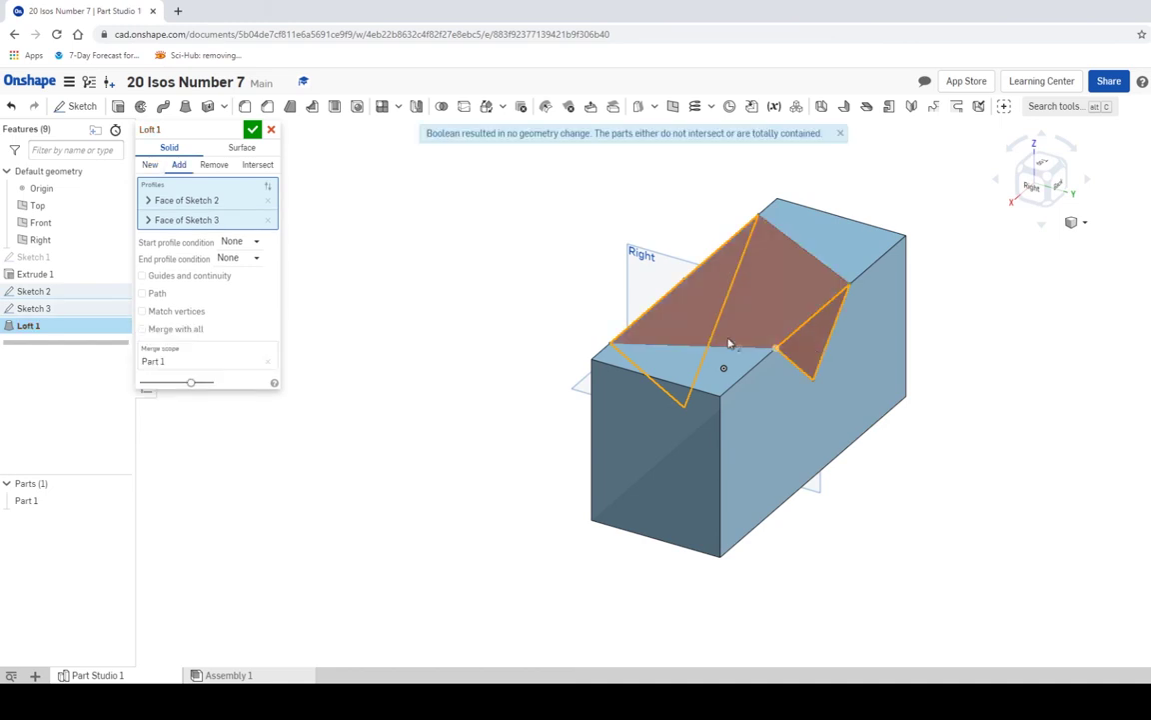
{"action": "left_click", "coordinate": [1024, 173]}
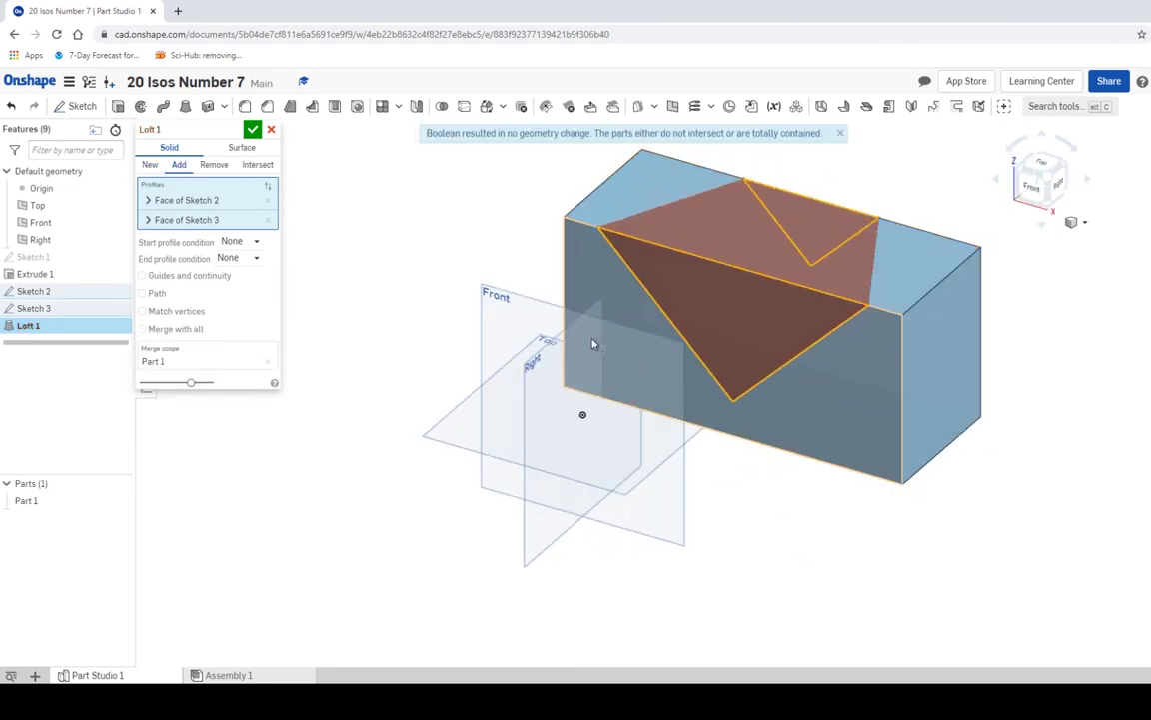
{"action": "left_click", "coordinate": [251, 129]}
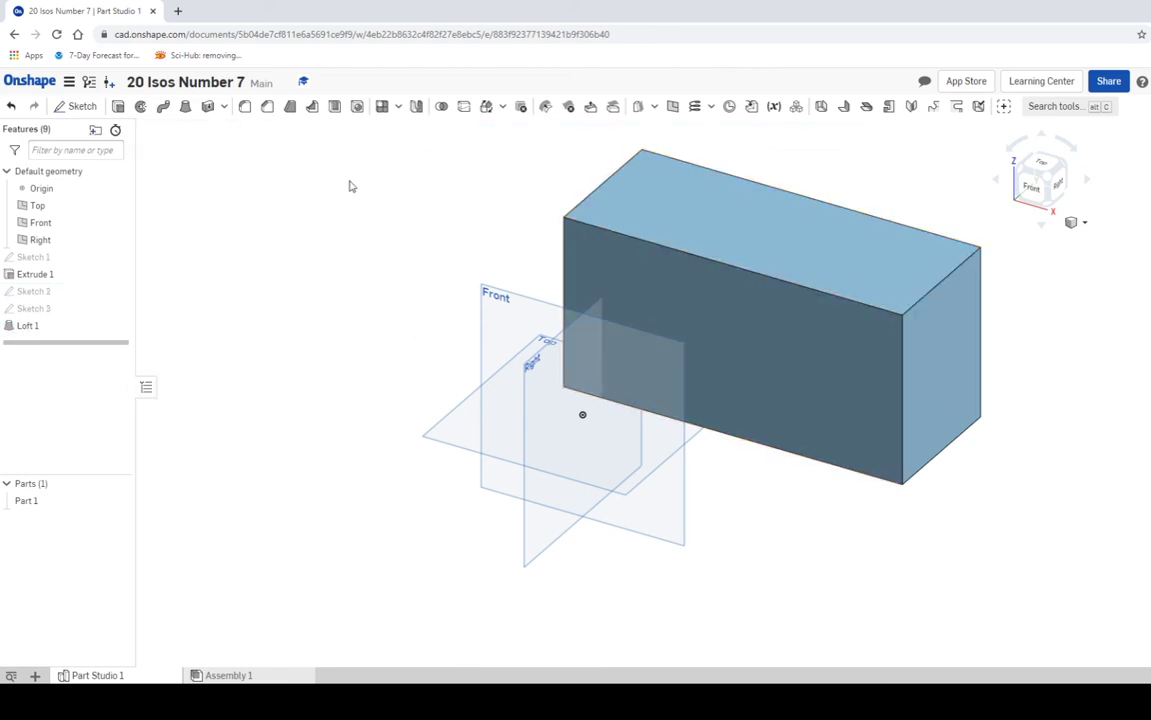
Undo Loft 1 and redo the Sketch 2 to Sketch 3 loft as a Remove cut, forming the V-notch
{"action": "key", "text": "ctrl+z"}
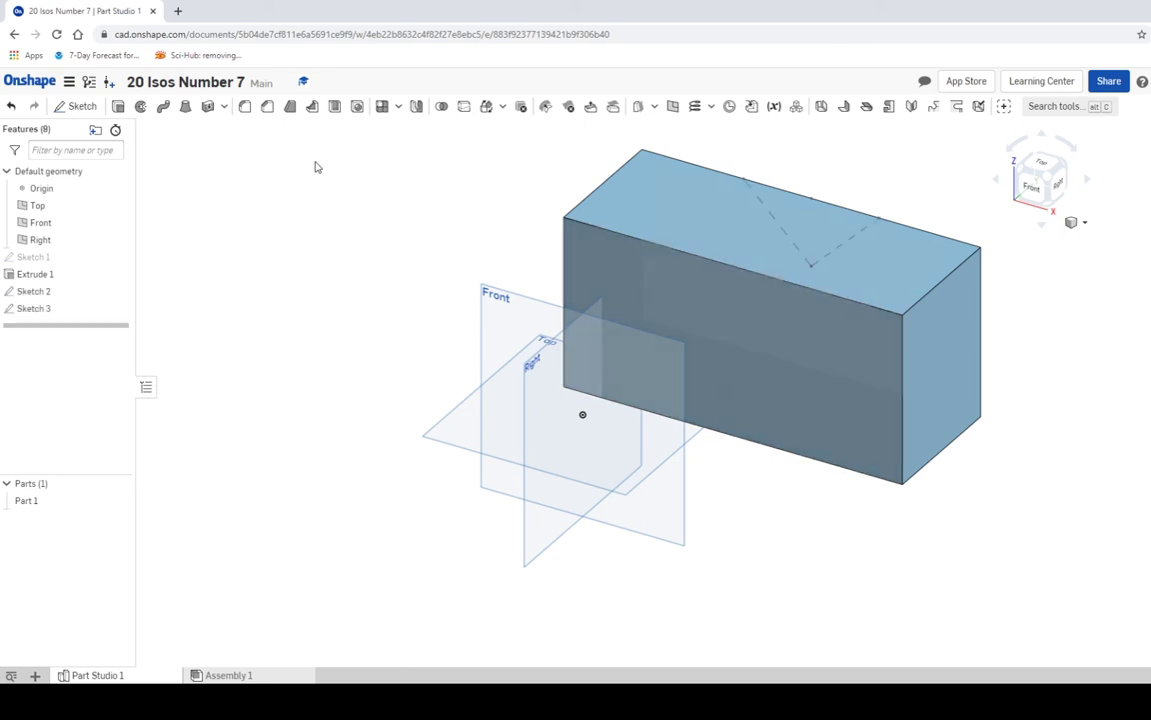
{"action": "left_click", "coordinate": [185, 108]}
{"action": "left_click", "coordinate": [716, 296]}
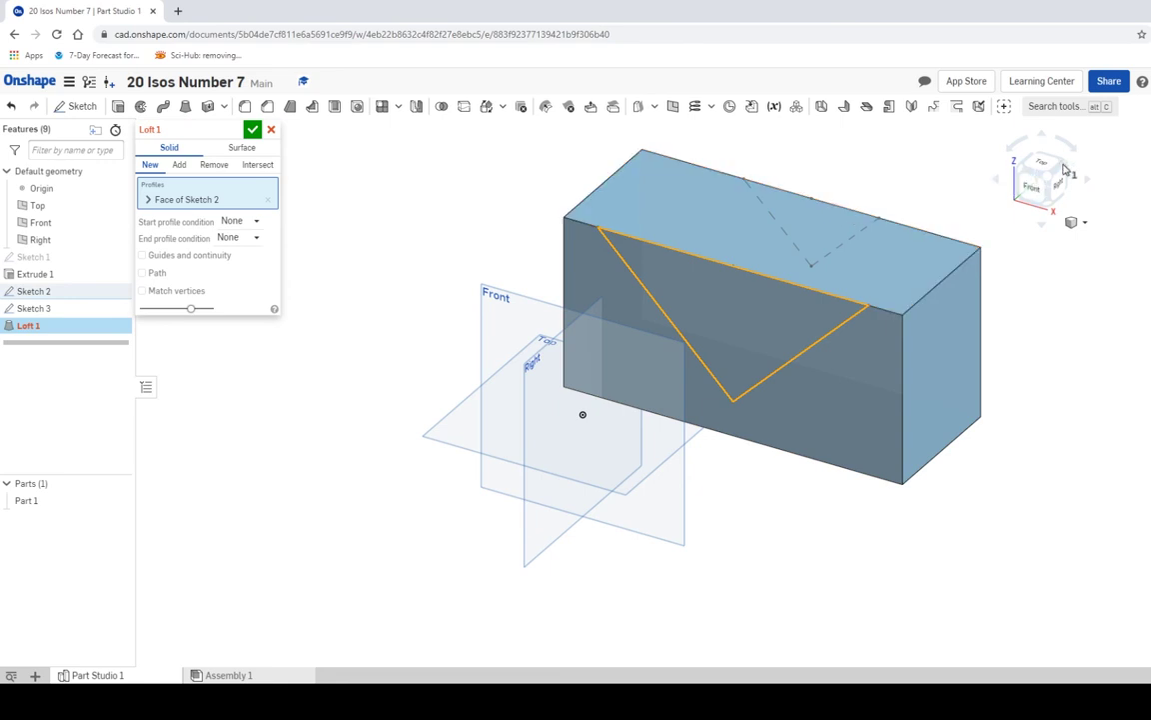
{"action": "right_click_drag", "start_coordinate": [934, 165], "coordinate": [822, 337]}
{"action": "left_click", "coordinate": [821, 337]}
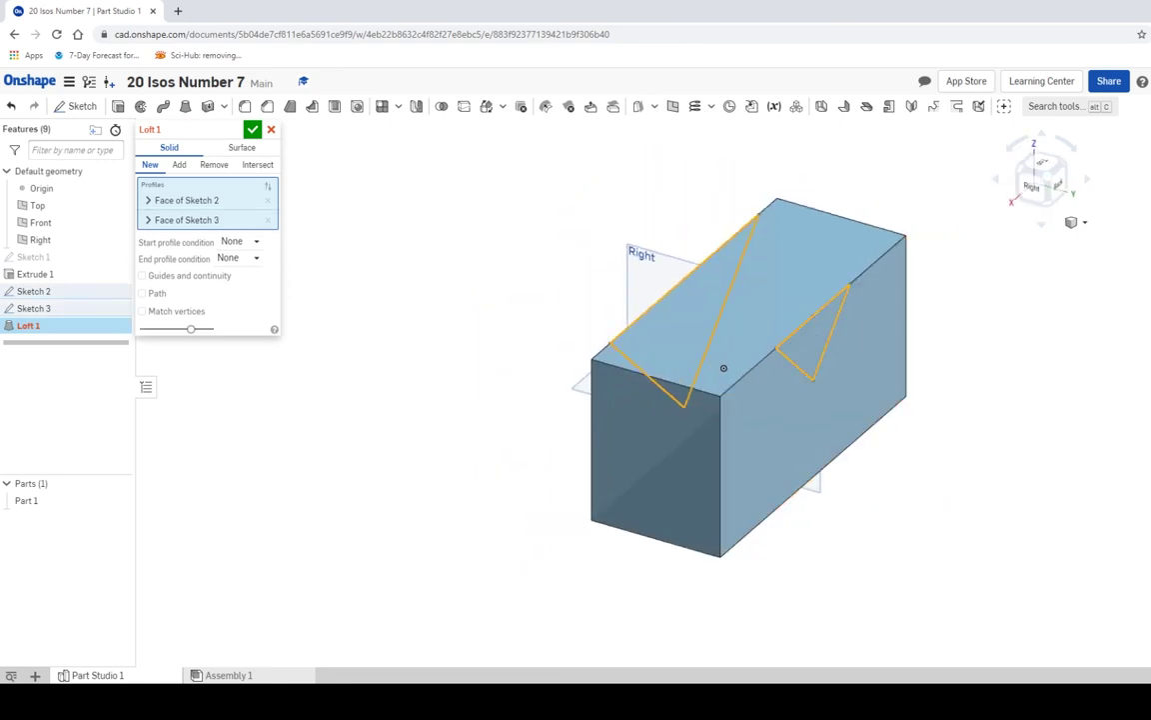
{"action": "left_click", "coordinate": [1020, 175]}
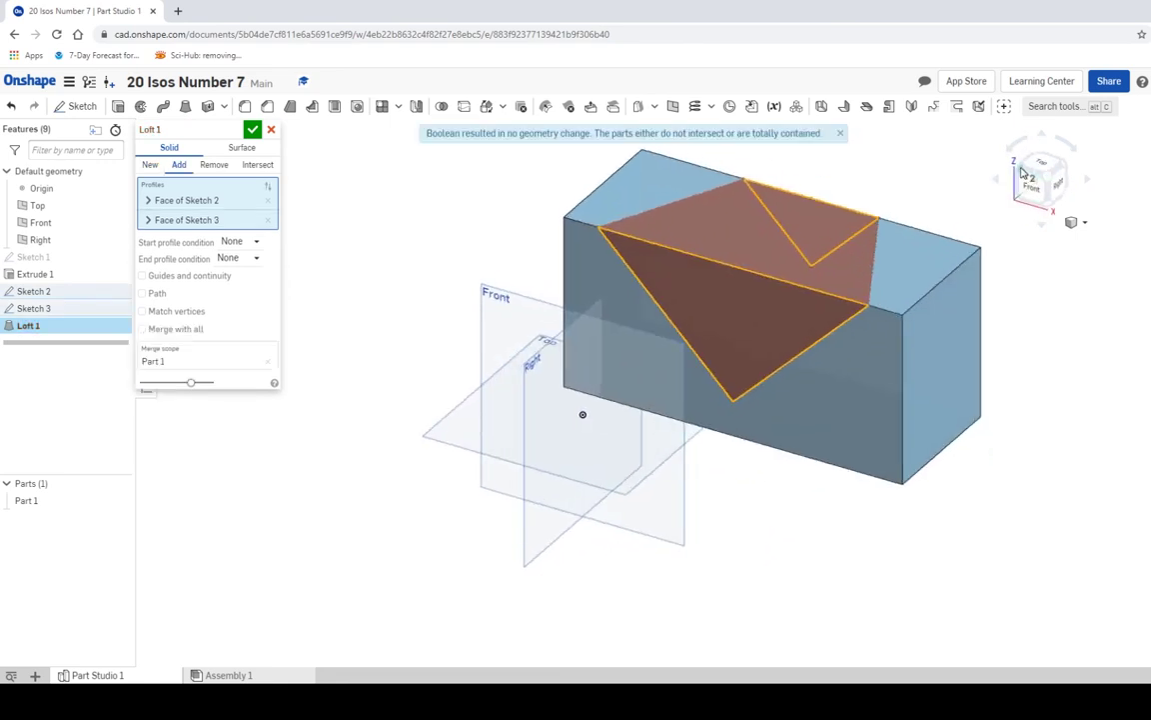
{"action": "left_click", "coordinate": [1020, 174]}
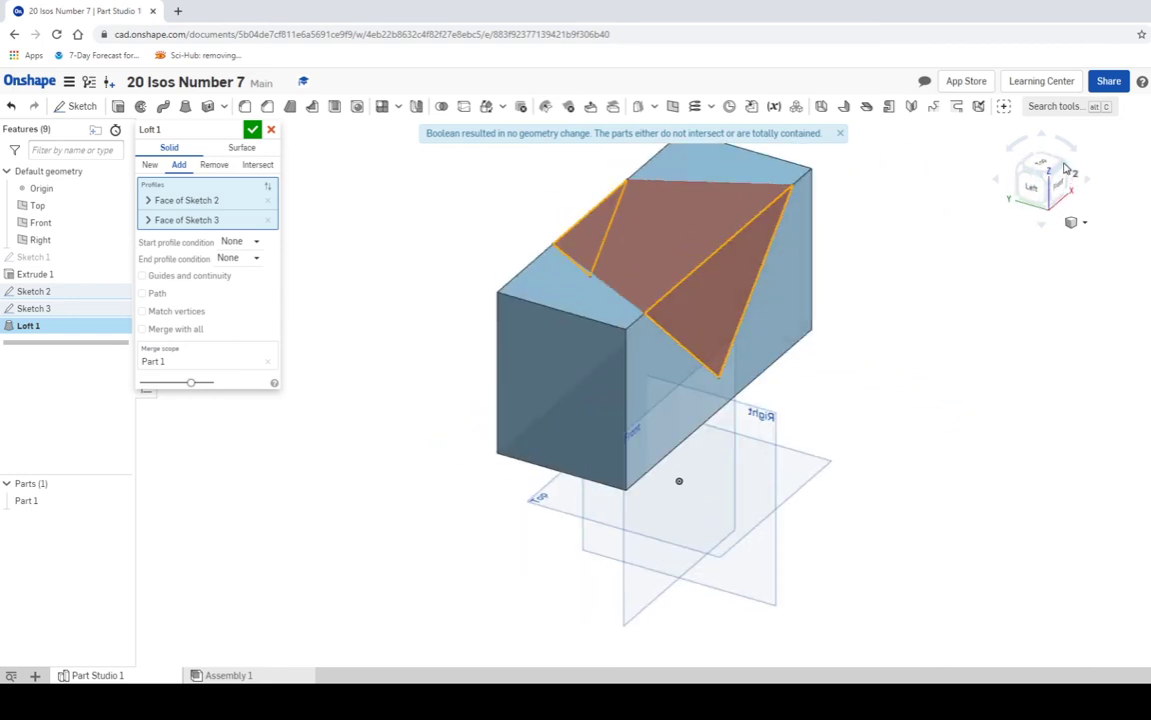
{"action": "left_click", "coordinate": [1020, 175]}
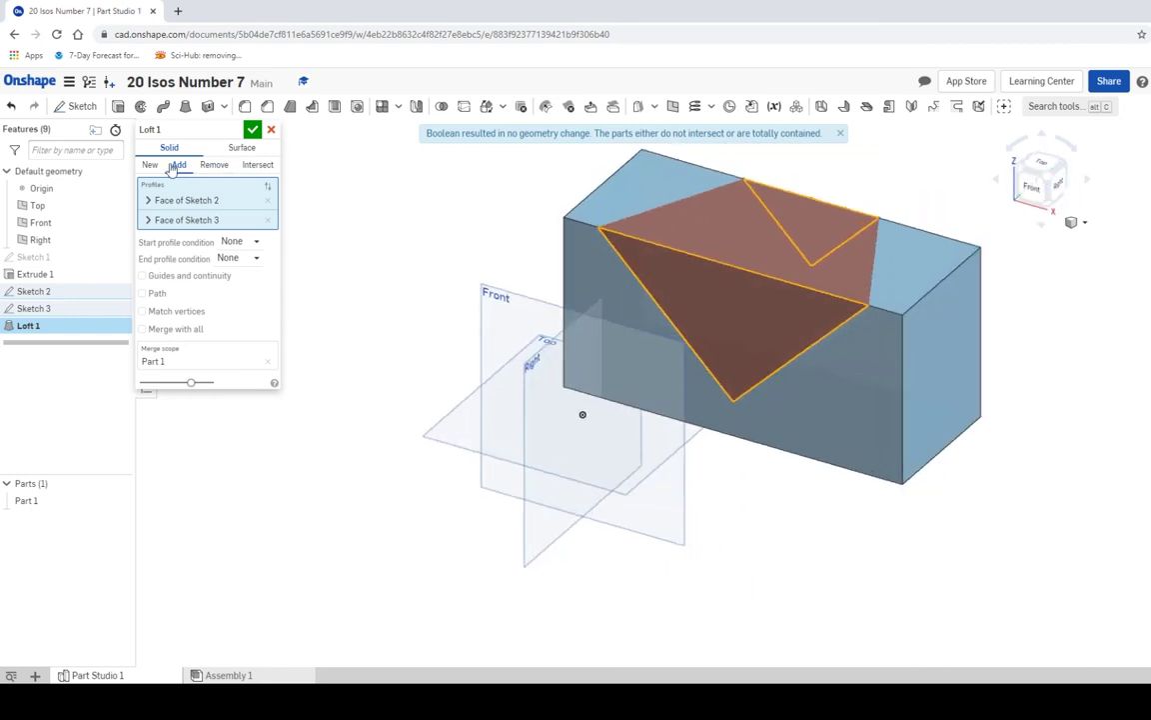
{"action": "left_click", "coordinate": [213, 166]}
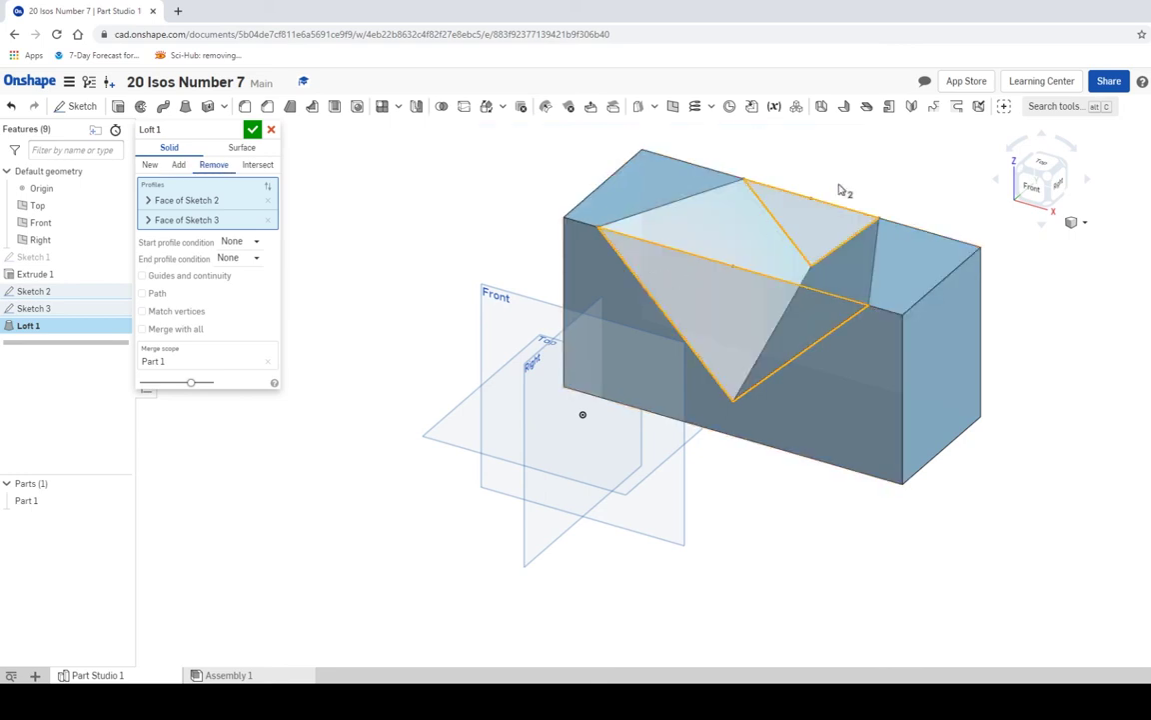
{"action": "left_click", "coordinate": [253, 130]}
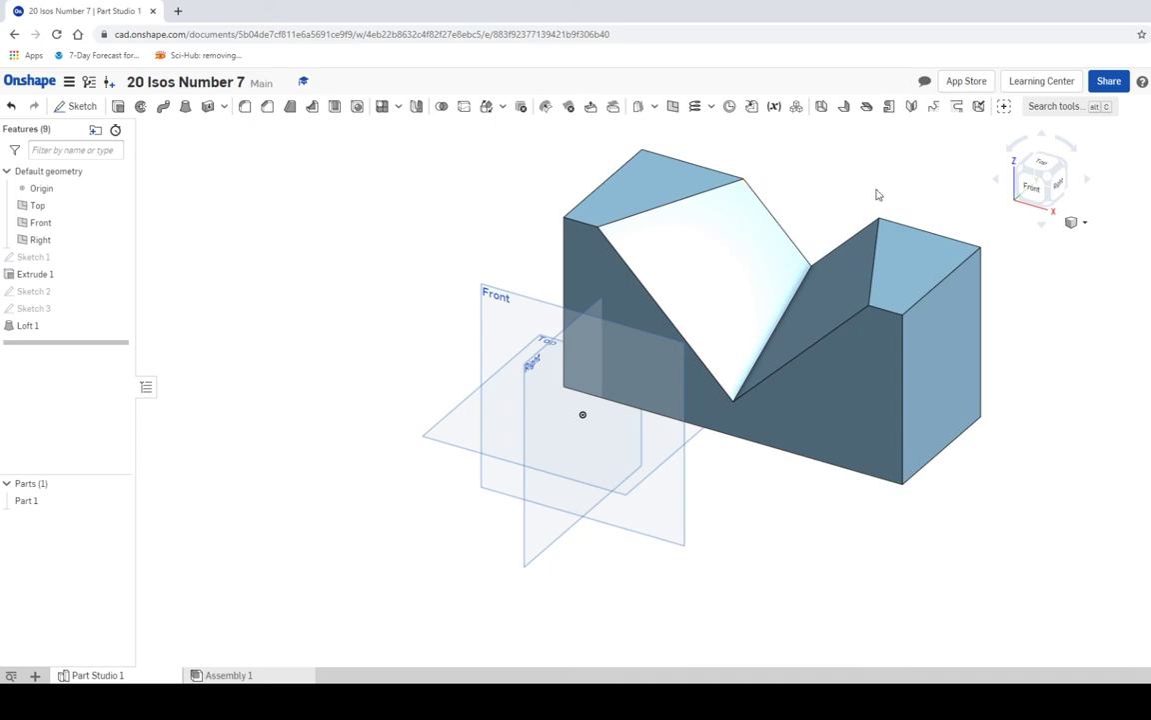
{"action": "middle_click_drag", "start_coordinate": [866, 184], "coordinate": [689, 242]}
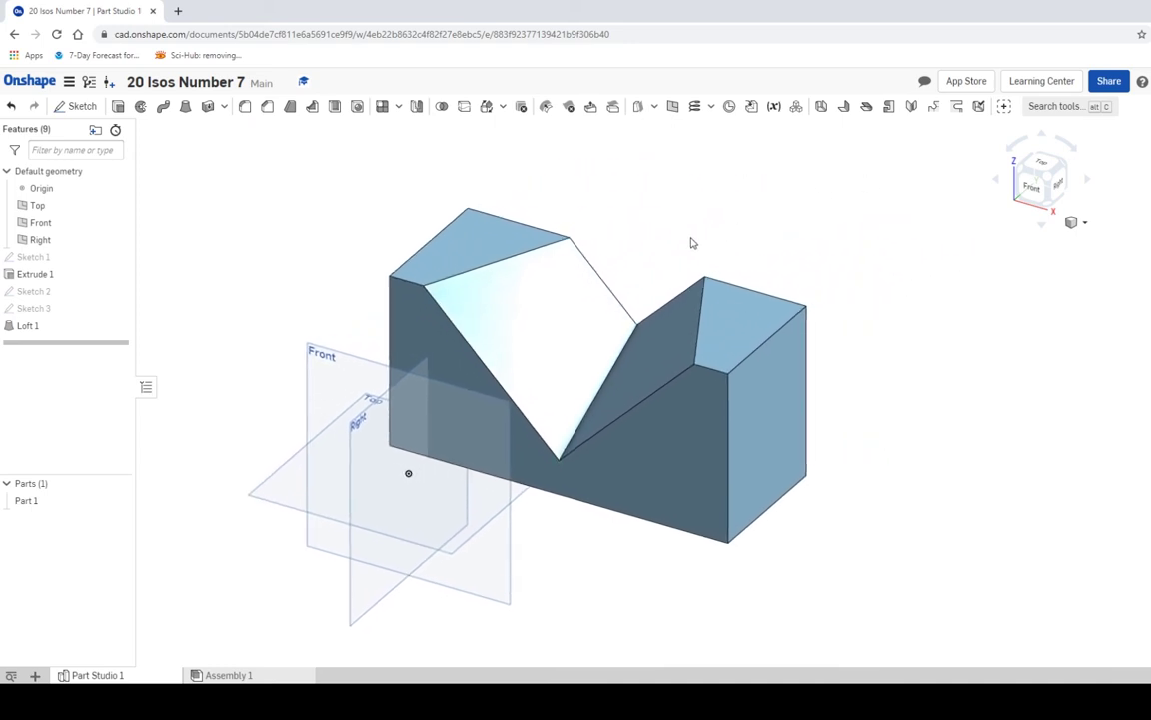